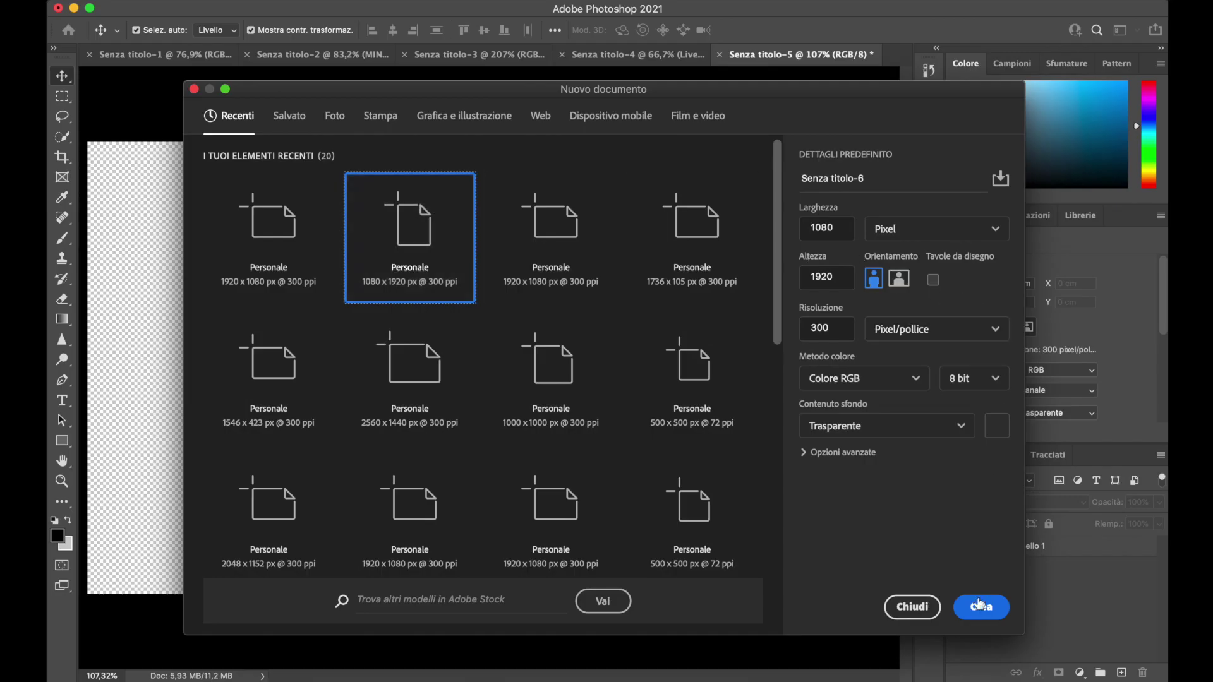
Step: Create the 1080×1920 px, 300 ppi transparent portrait document and move the browser window aside
click(975, 607)
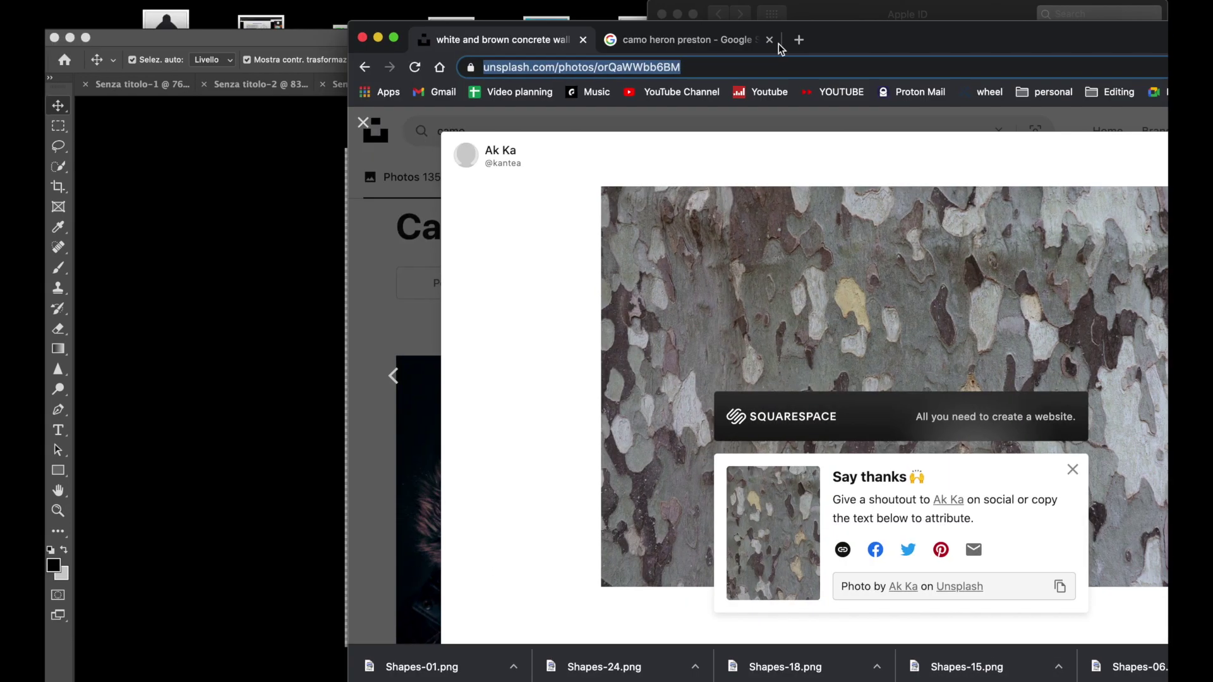
drag(970, 30, 528, 73)
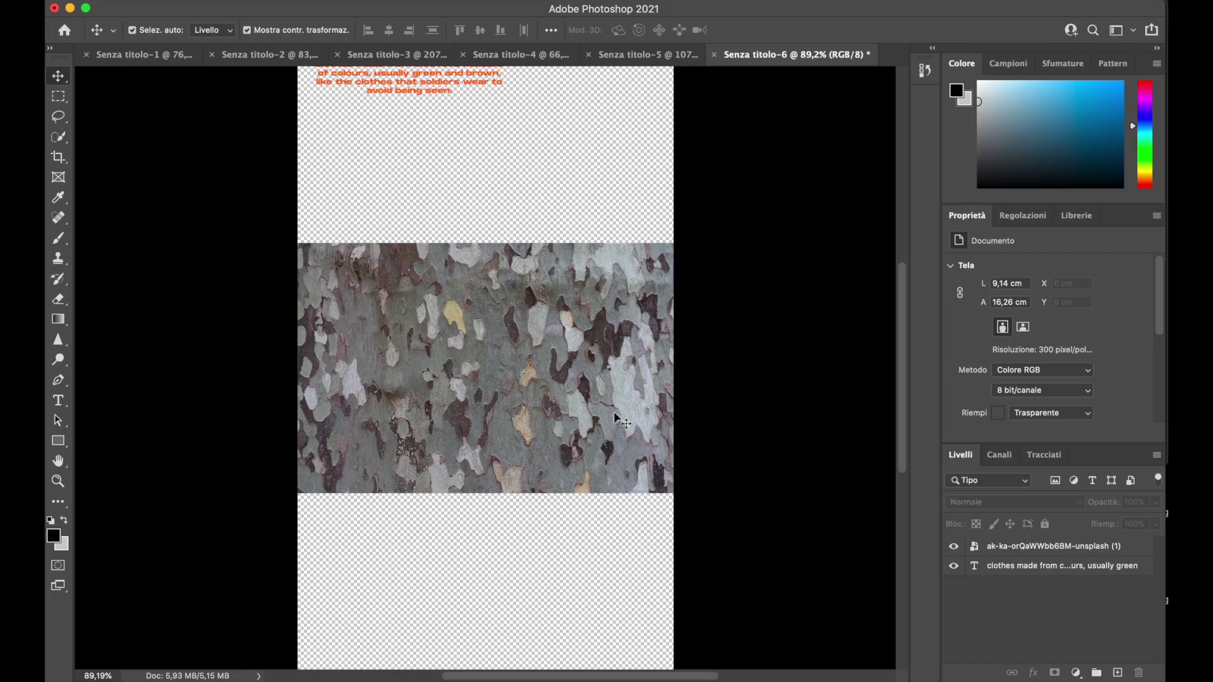
Step: Enlarge and quarter-turn the camo image, rasterize it, and cut its right half onto a new layer
mouse_move(726, 228)
mouse_down()
mouse_move(677, 218)
mouse_move(633, 558)
mouse_up()
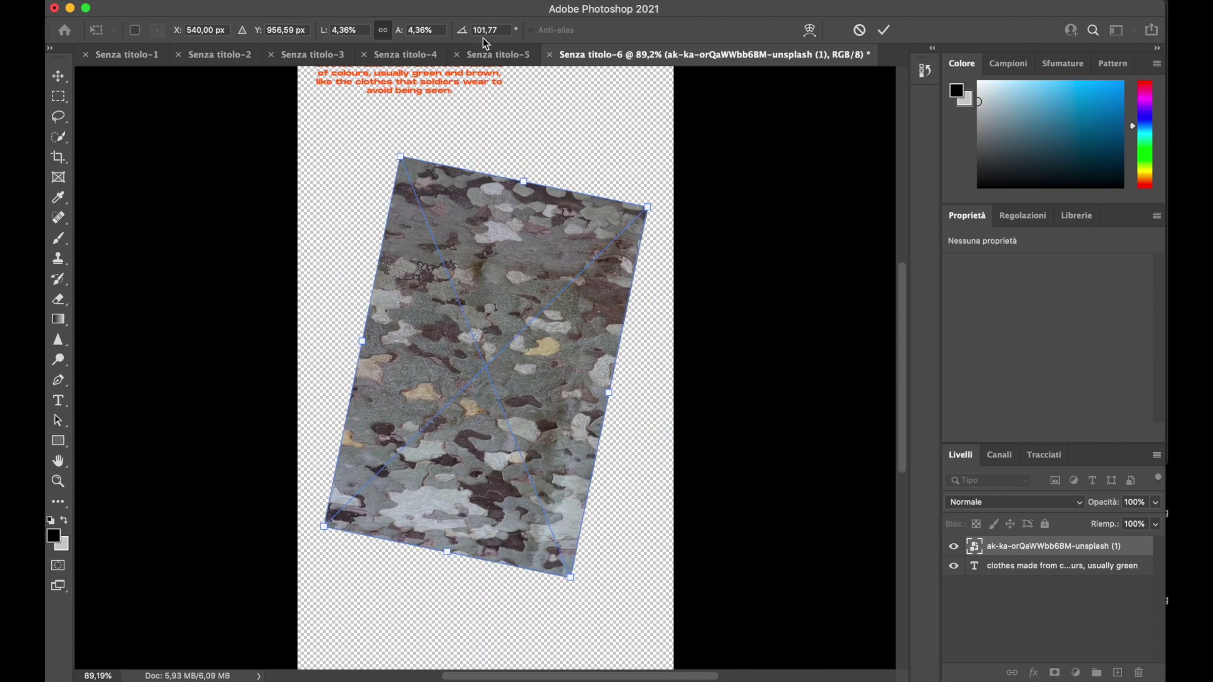
key(Return)
drag(490, 160, 612, 609)
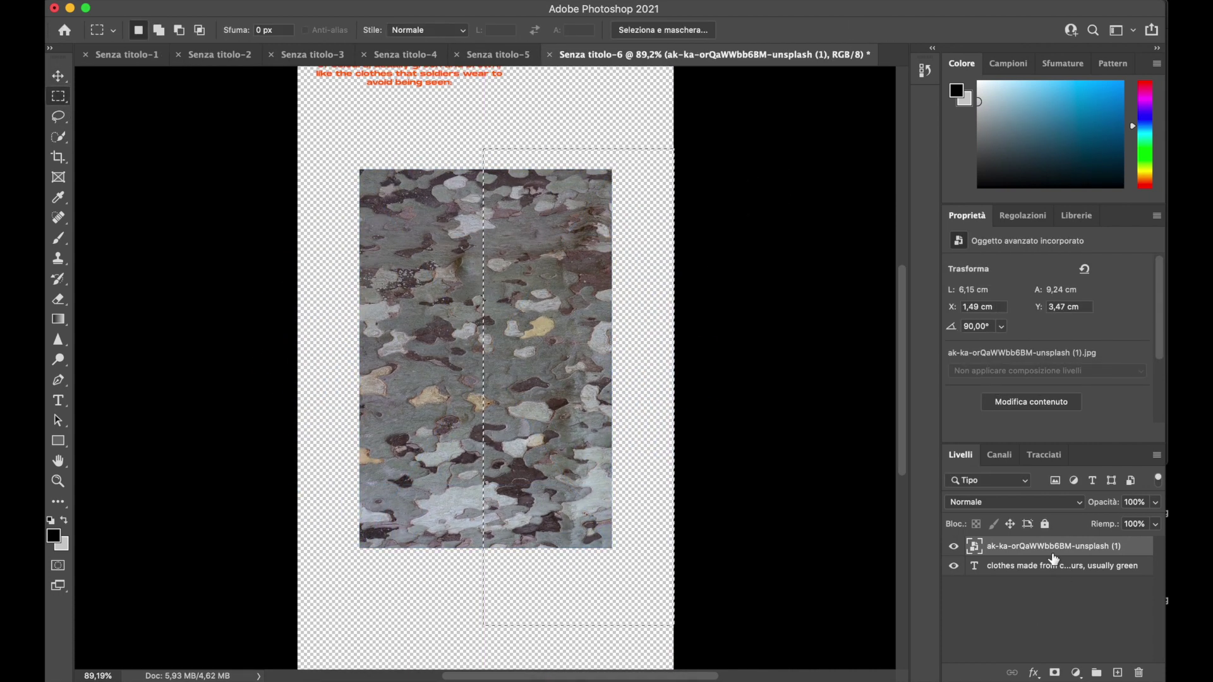
right_click(1042, 546)
click(893, 551)
key(Delete)
key(ctrl+j)
Step: Stack the two camo halves vertically, merge them, and raise the strip toward the top
drag(443, 412, 481, 513)
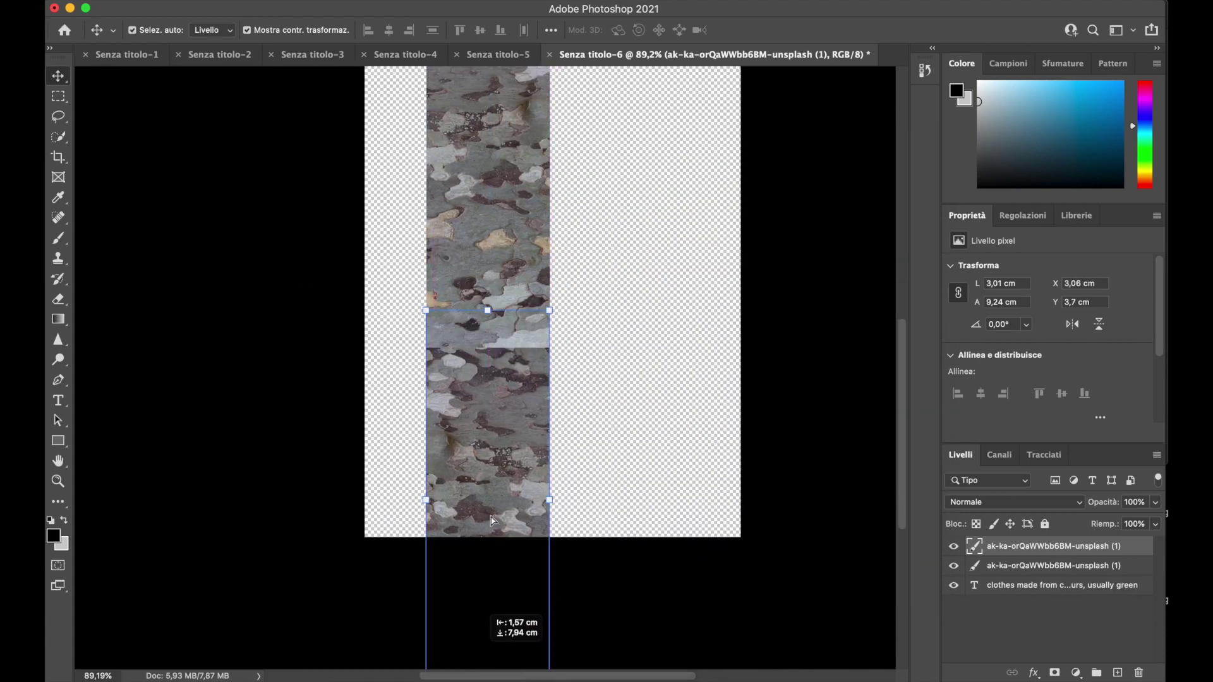
drag(487, 316, 493, 577)
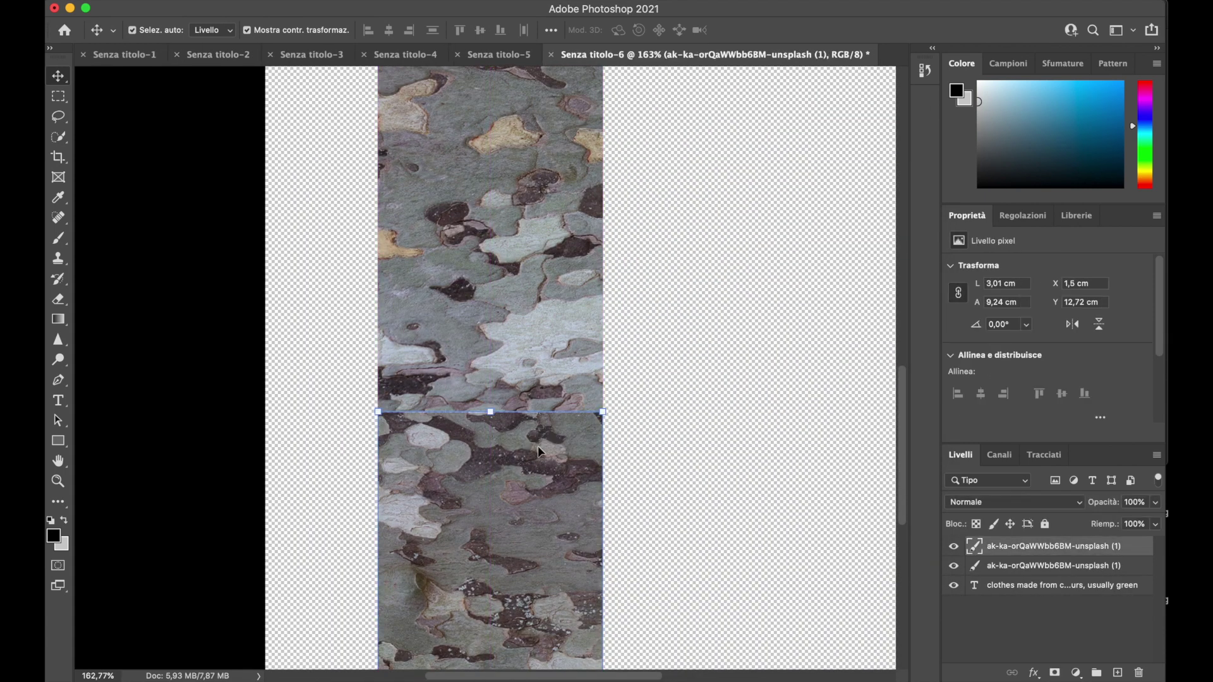
key(ctrl+t)
click(464, 30)
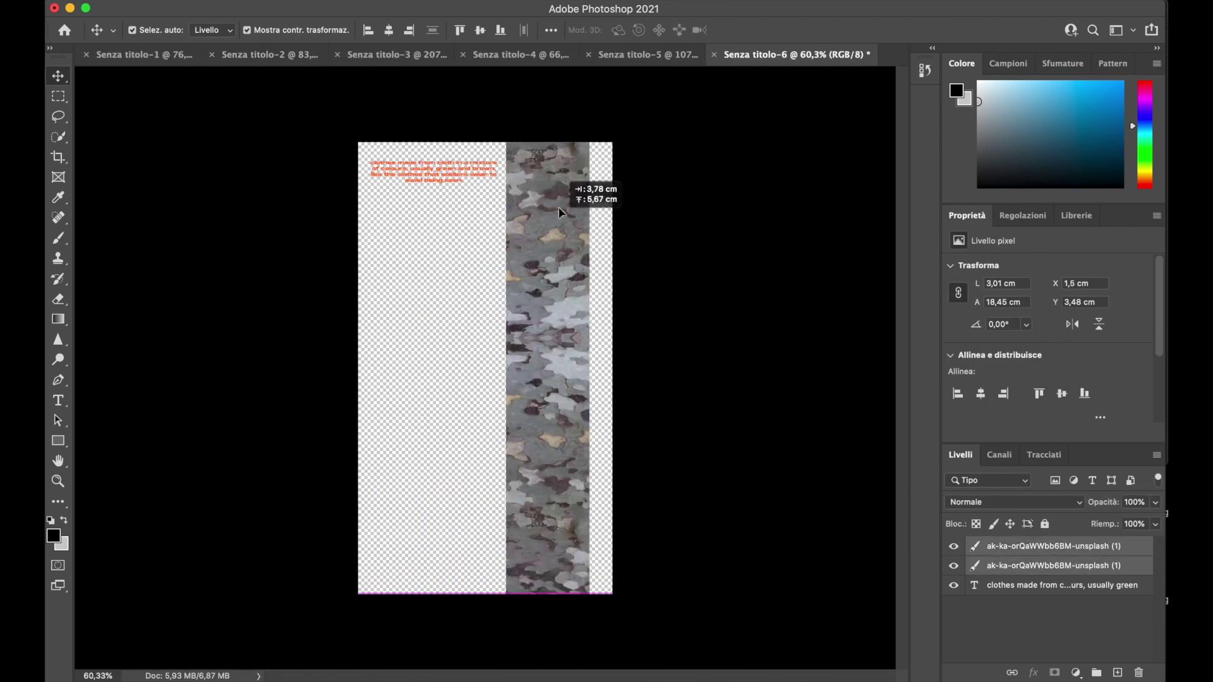
right_click(1028, 545)
click(884, 189)
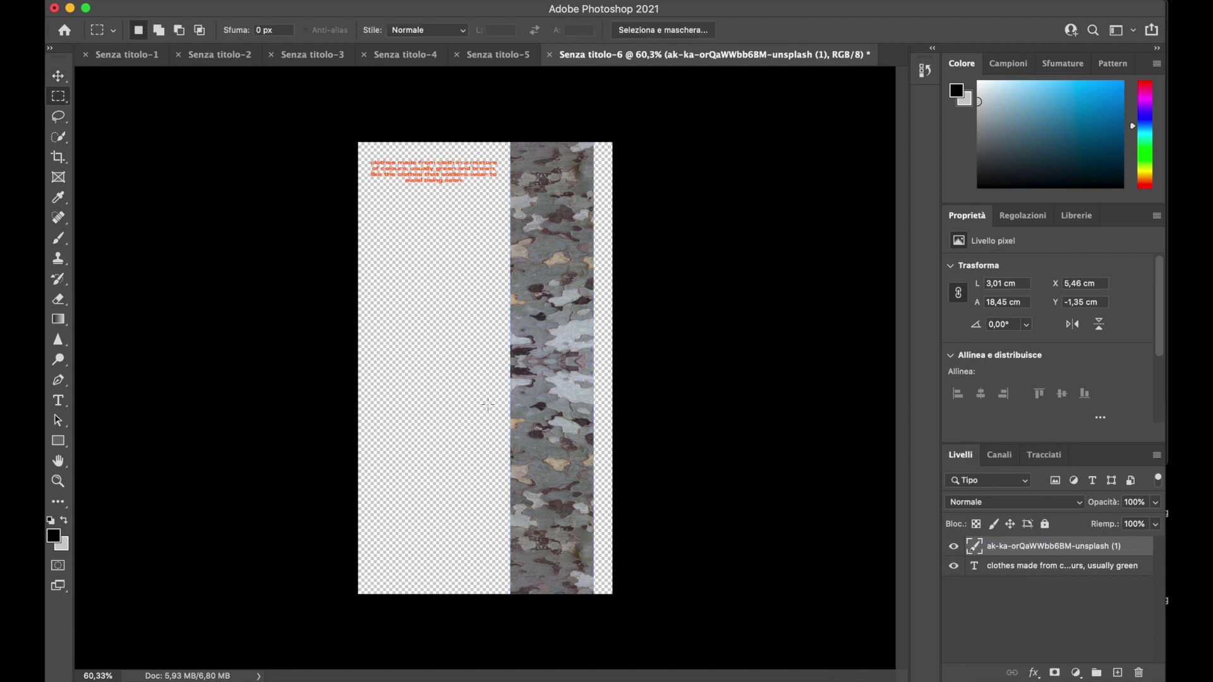
key(v)
drag(488, 405, 487, 364)
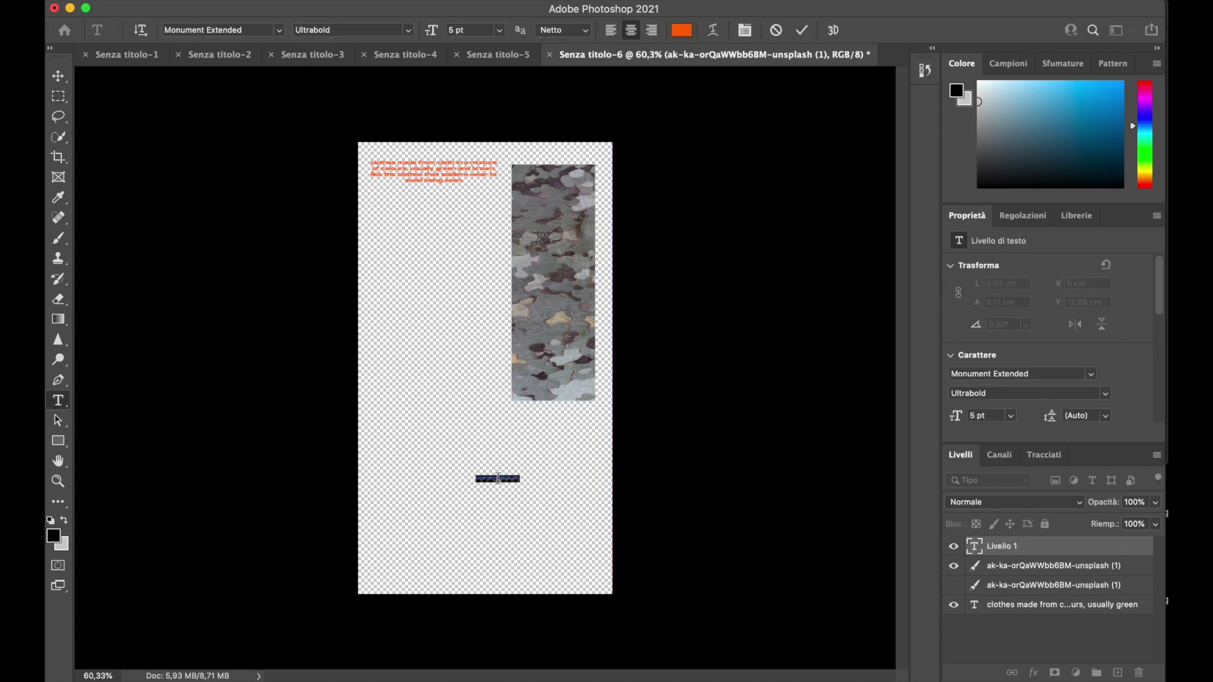
Step: Move GLOBAL up-left and place the definition paragraph at the lower right
drag(549, 478, 457, 341)
key(Return)
mouse_move(436, 172)
mouse_down()
mouse_move(566, 434)
mouse_move(617, 425)
mouse_up()
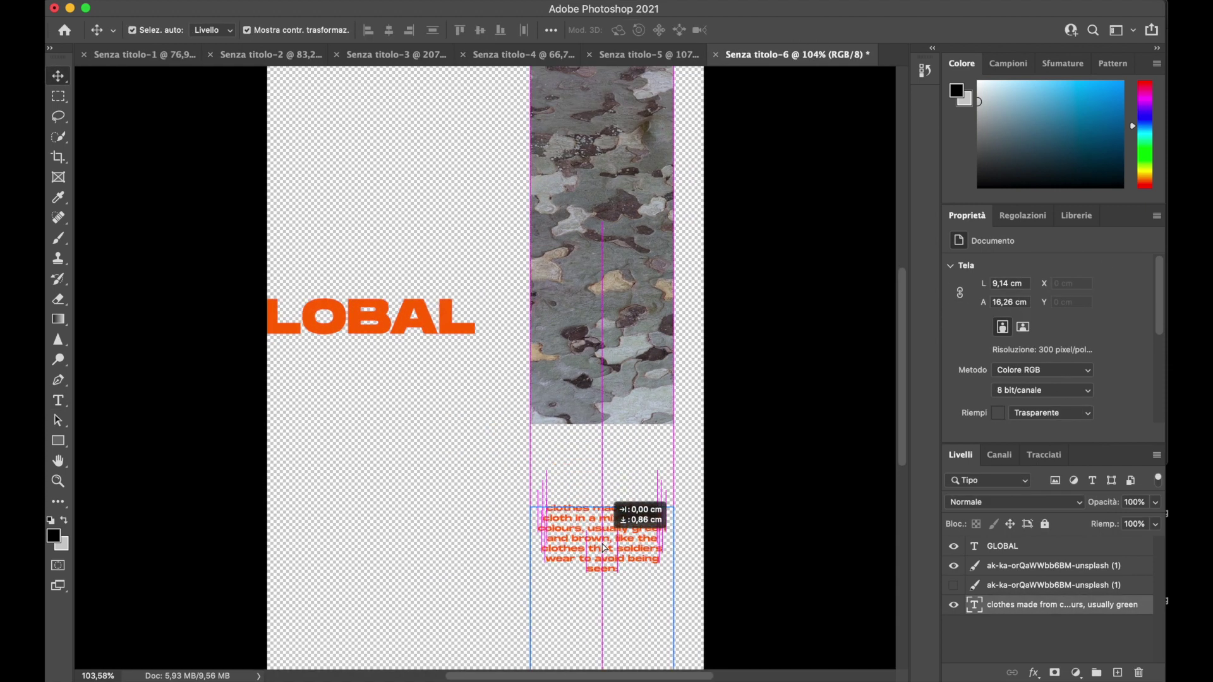
drag(603, 548, 604, 556)
triple_click(604, 546)
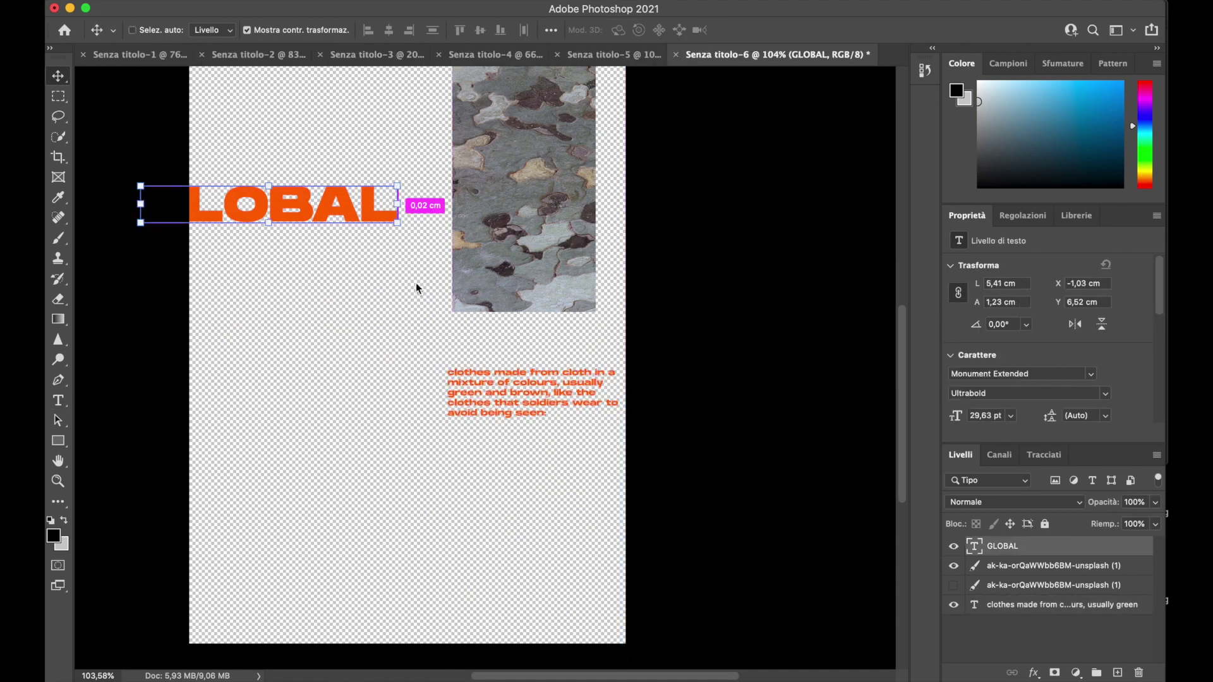
click(423, 344)
Step: Duplicate the GLOBAL layer, retype it as CAMO, and resize it lower on the canvas
key(super+v)
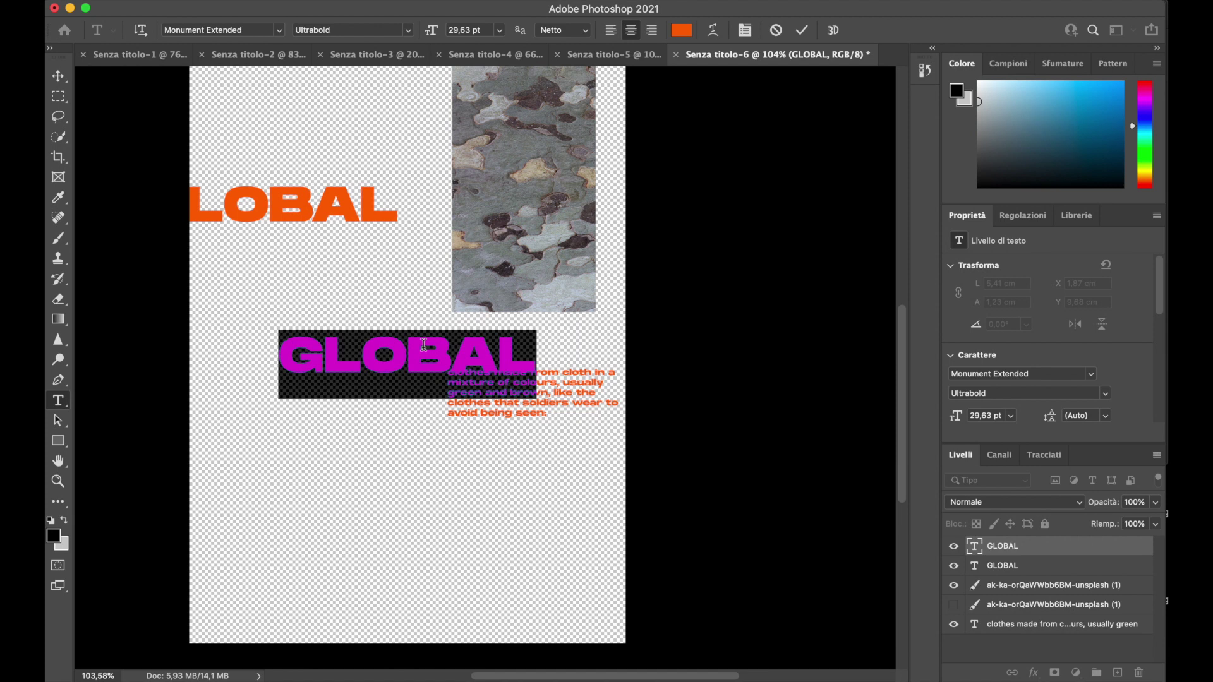
text(CAMO)
key(ctrl+t)
mouse_move(404, 354)
mouse_down()
mouse_move(568, 335)
mouse_move(555, 354)
mouse_up()
click(872, 30)
key(super+plus)
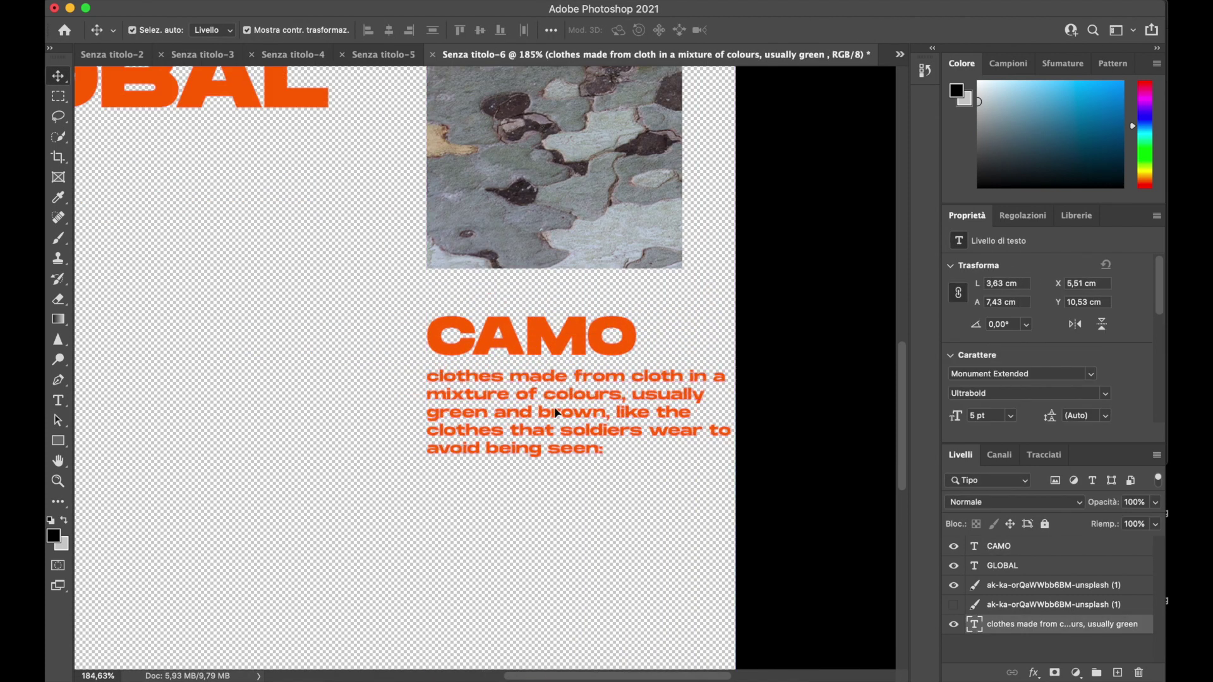
double_click(531, 333)
key(Escape)
Step: Replace the definition paragraph text and narrow its box to fit under CAMO
click(437, 377)
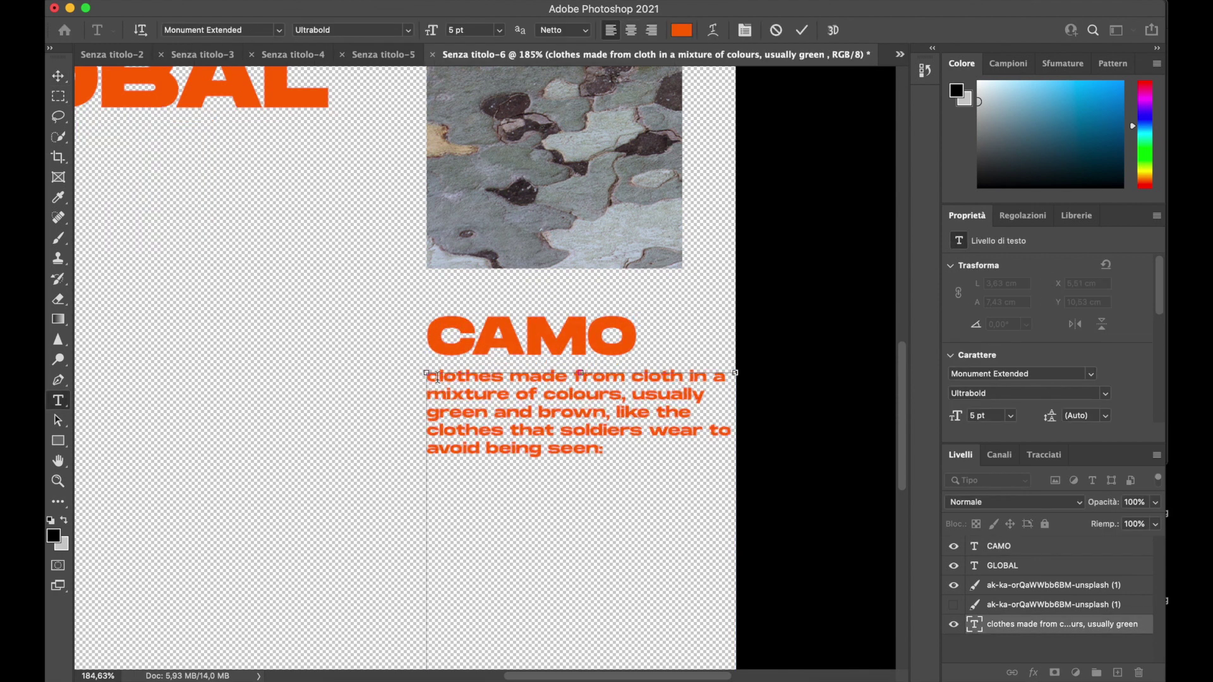
key(ctrl+a)
text(Clothes made from cloth in a mixture of colours, usually green and brown, like the clothes that soldiers wear to avoid being seen.)
key(ctrl+t)
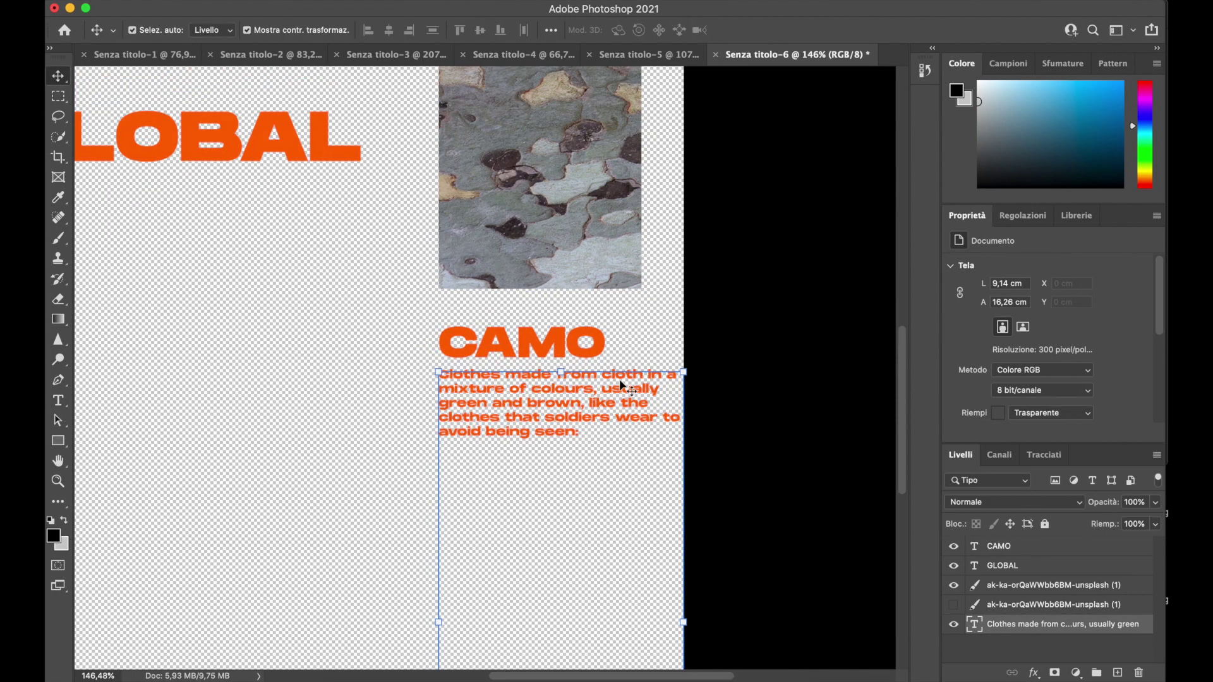
drag(683, 621, 644, 618)
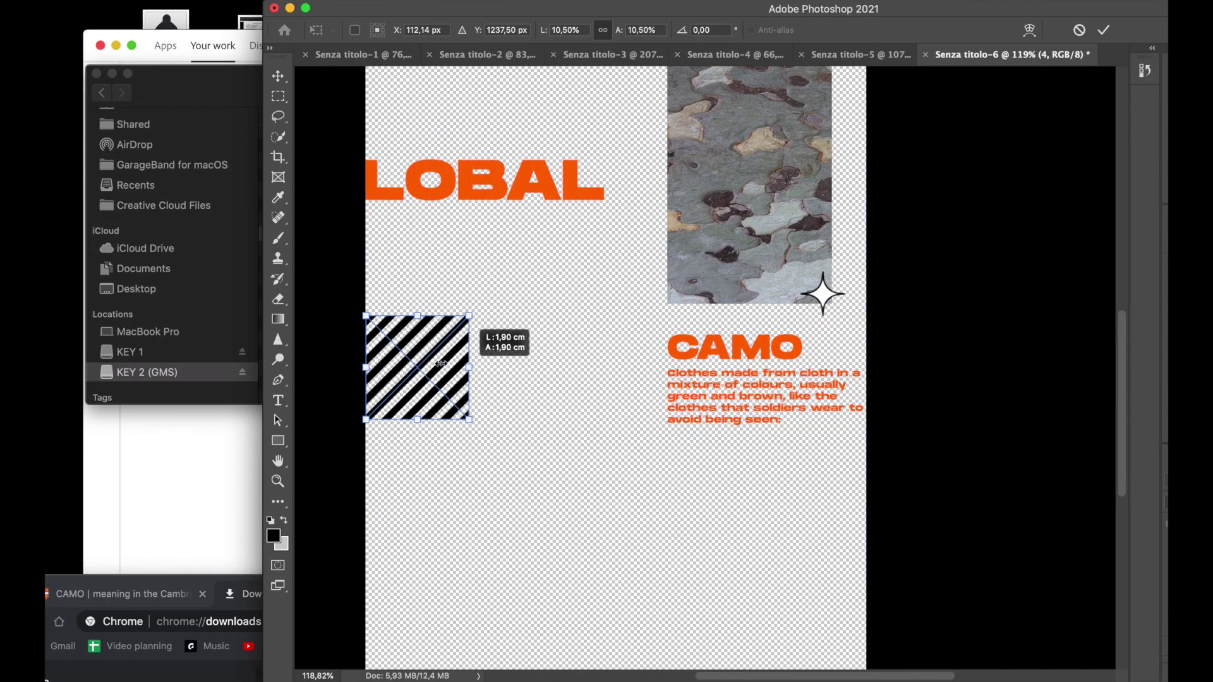
Step: Place the black-and-white striped square at the camo strip's top-left corner
drag(441, 364, 707, 197)
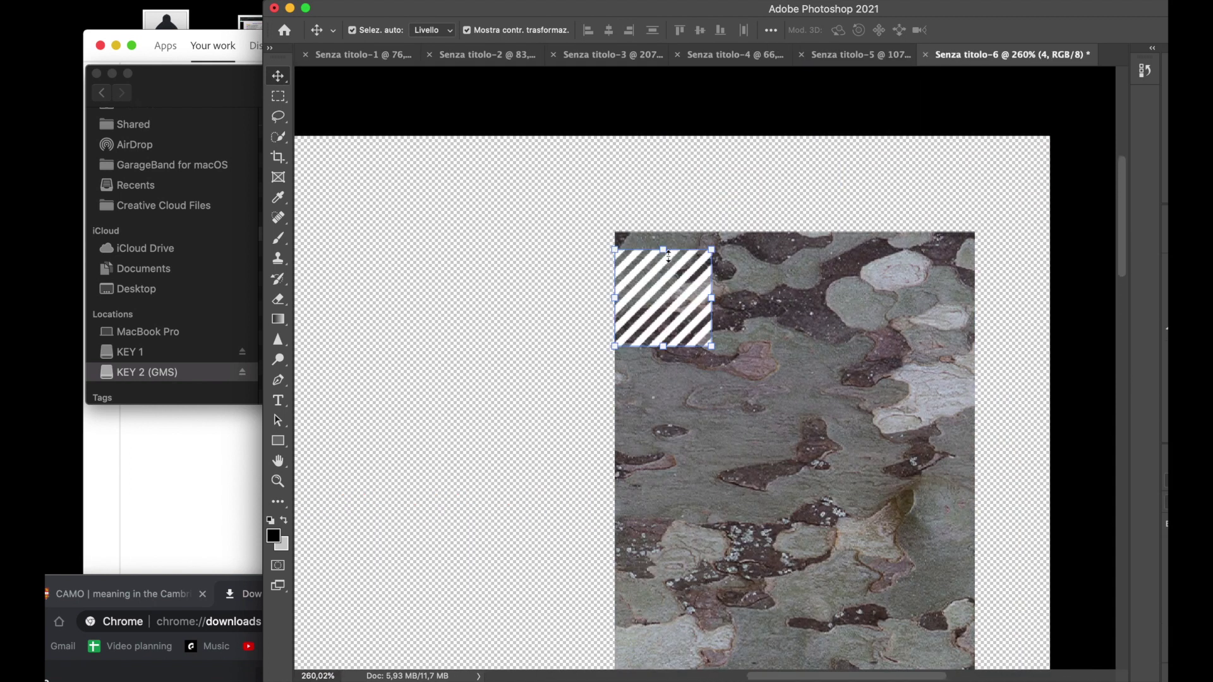
drag(670, 297, 670, 285)
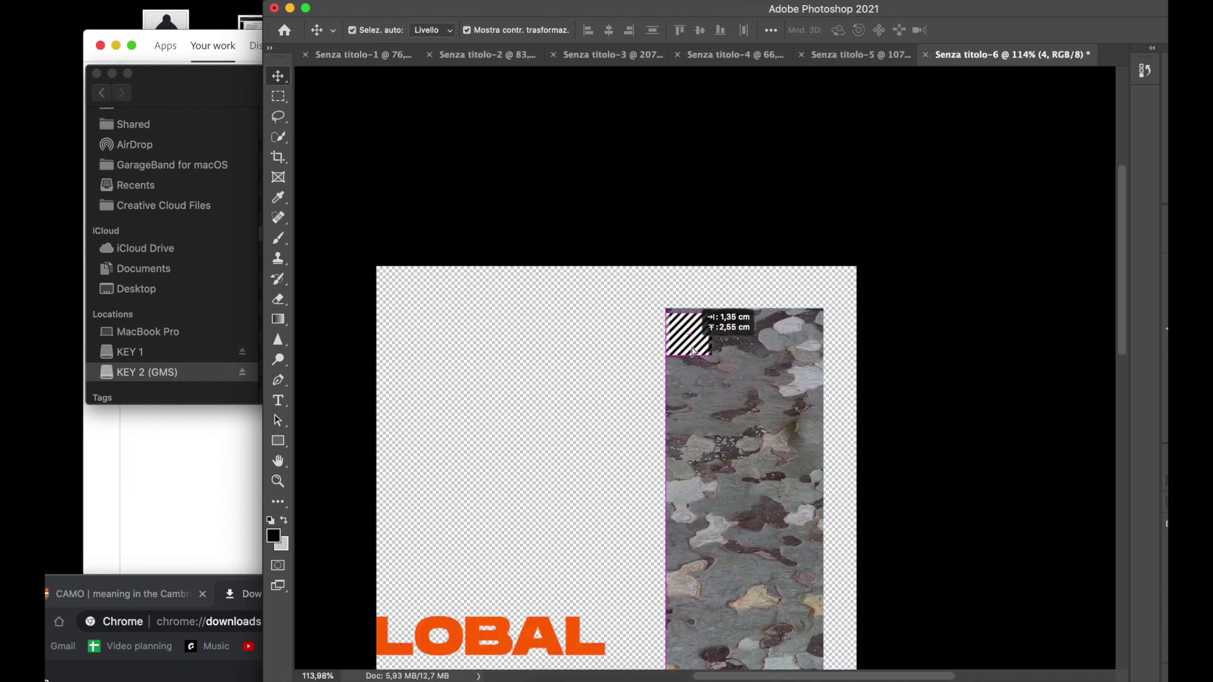
scroll(692, 351, up, 3)
scroll(596, 303, up, 3)
scroll(591, 298, down, 3)
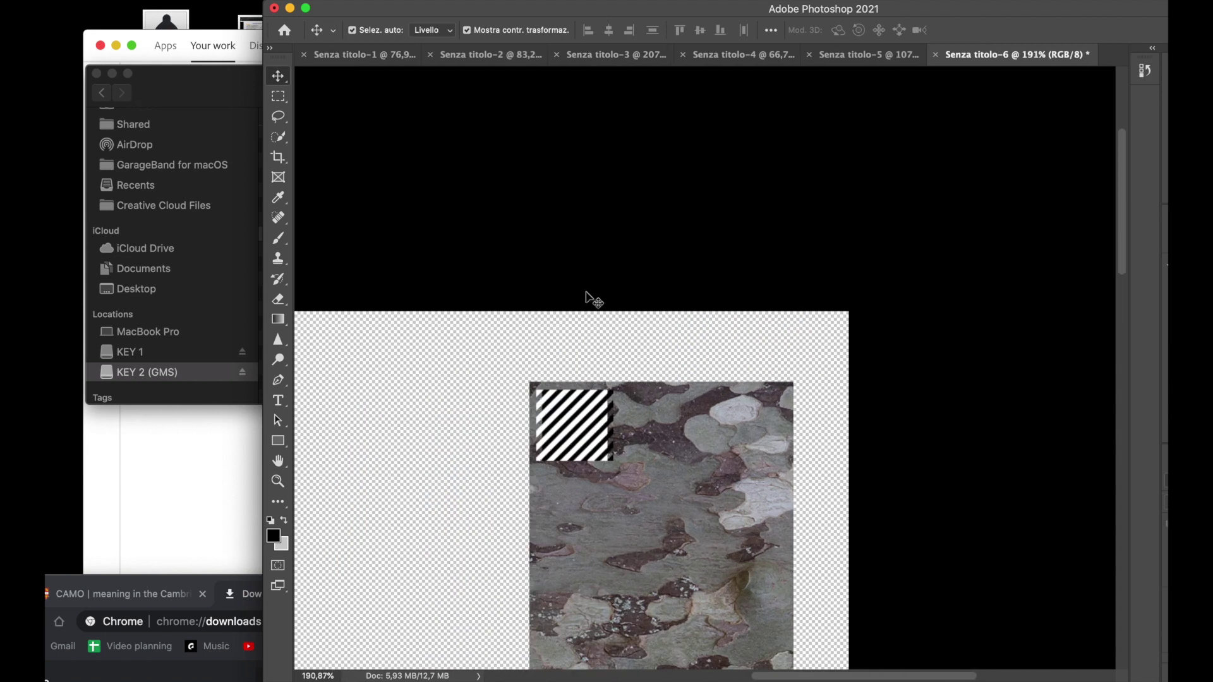
scroll(704, 368, up, 2)
Step: Enlarge the orange G over the striped square and slide GLOBAL further left
click(709, 238)
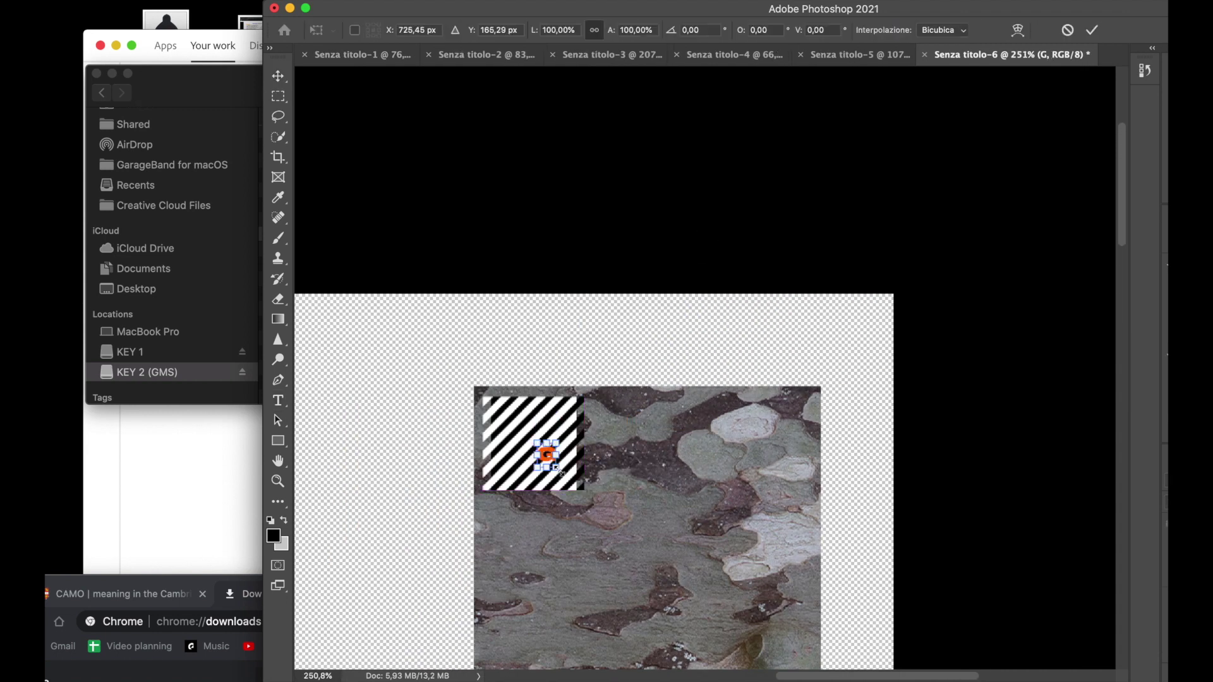
drag(555, 468, 591, 516)
key(Return)
scroll(758, 568, down, 3)
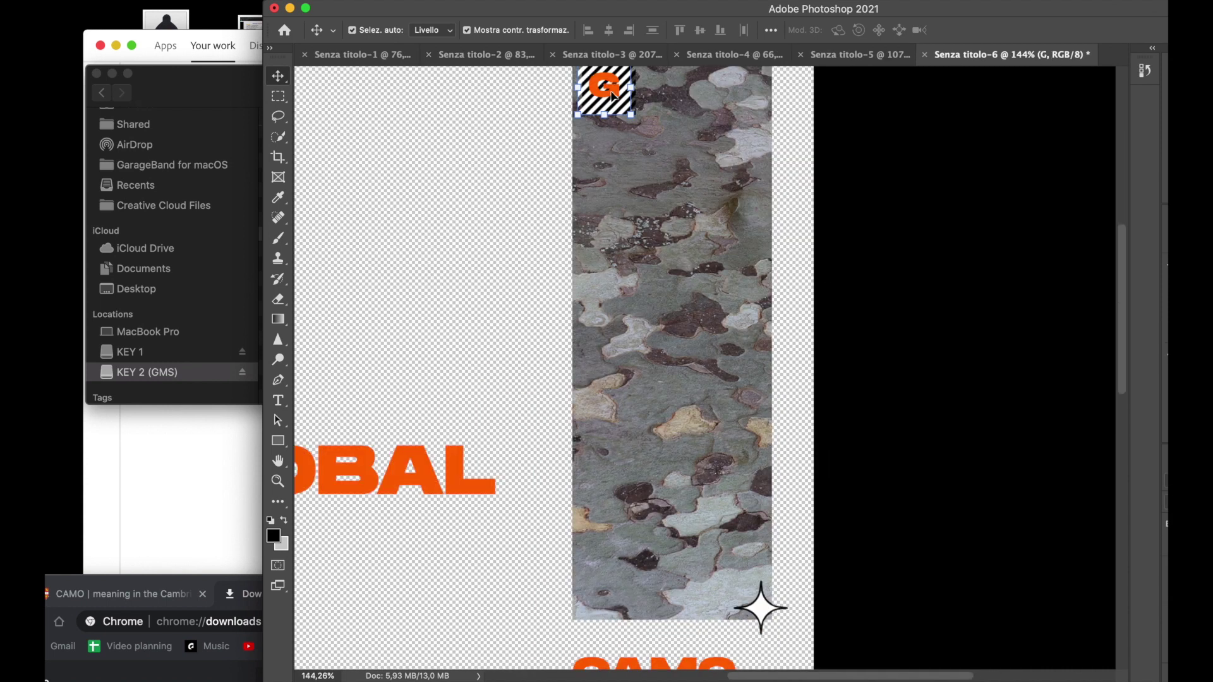
scroll(764, 493, down, 2)
drag(644, 119, 421, 380)
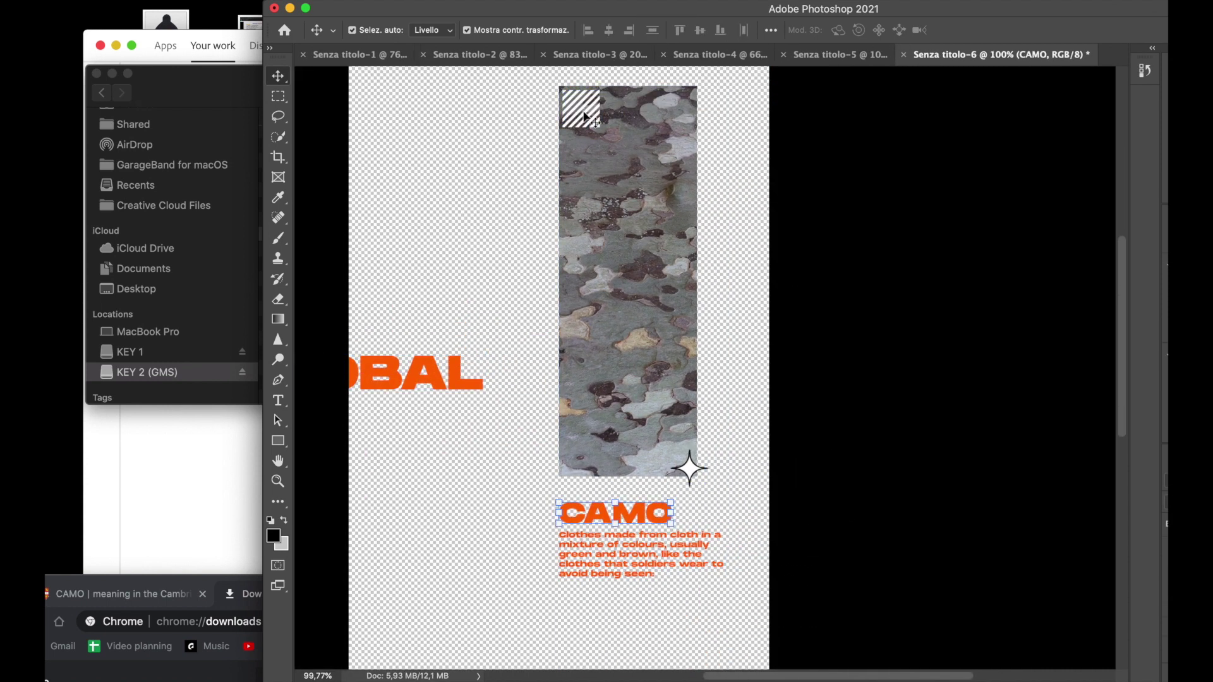
Step: Bring in the icon images and set the crossed-circle icon below the CAMO paragraph
double_click(622, 16)
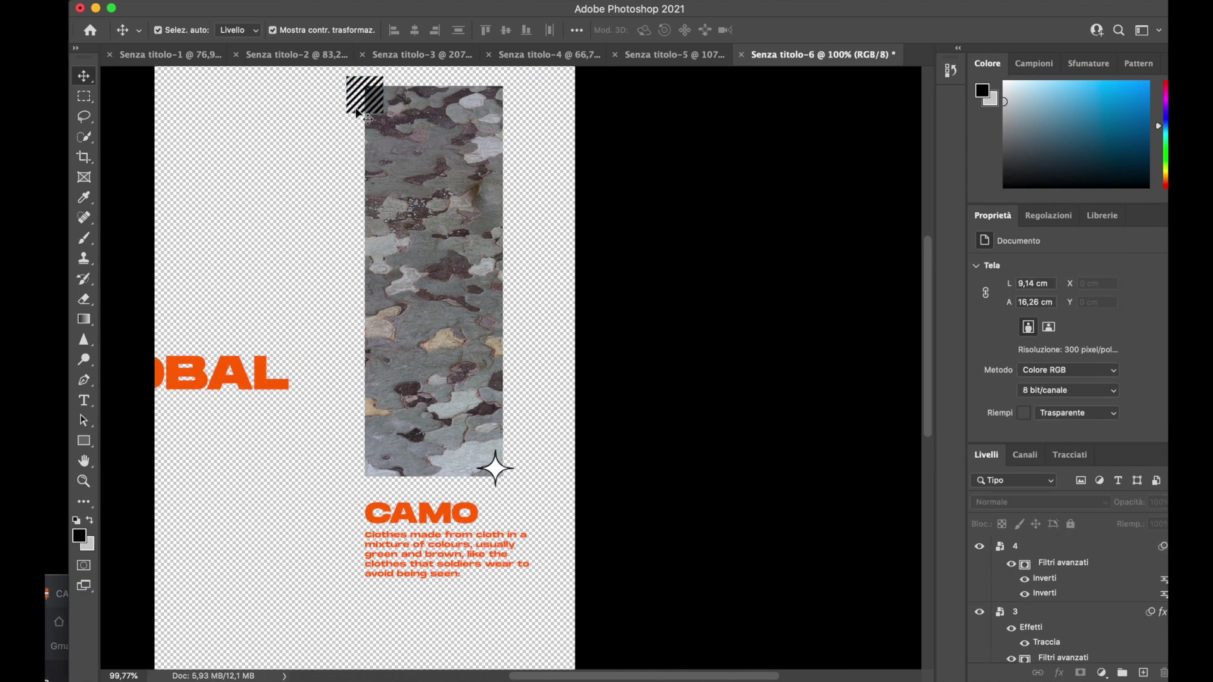
drag(364, 94, 365, 368)
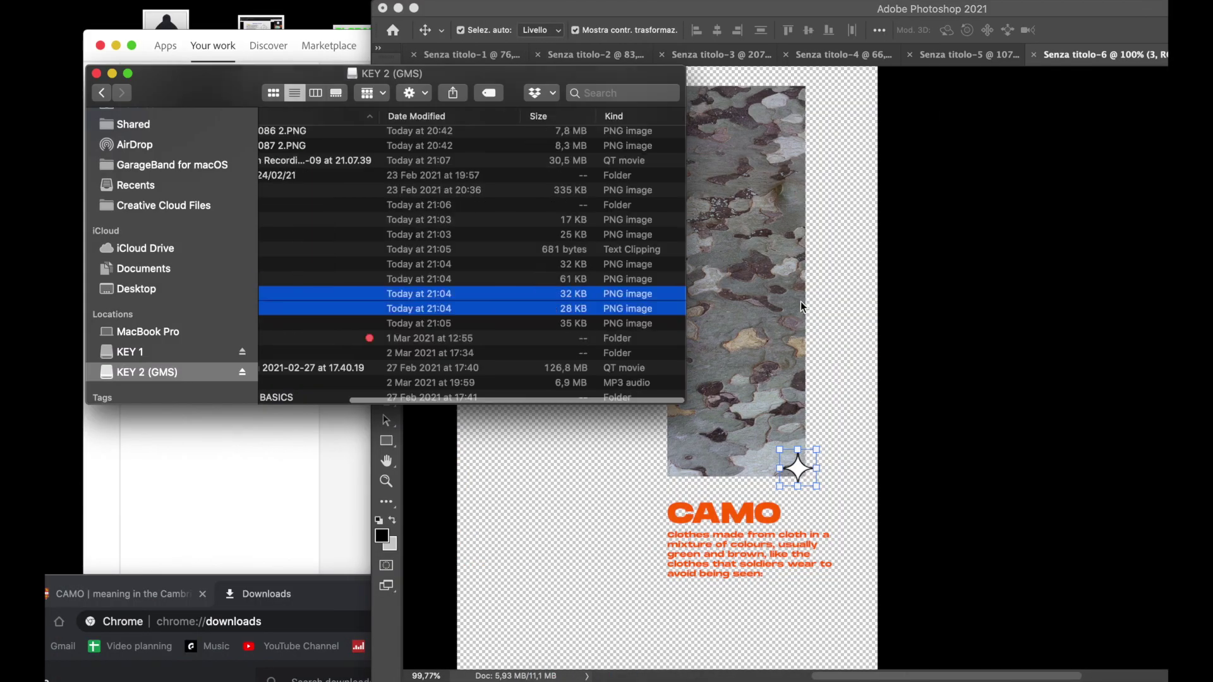
drag(788, 314, 474, 365)
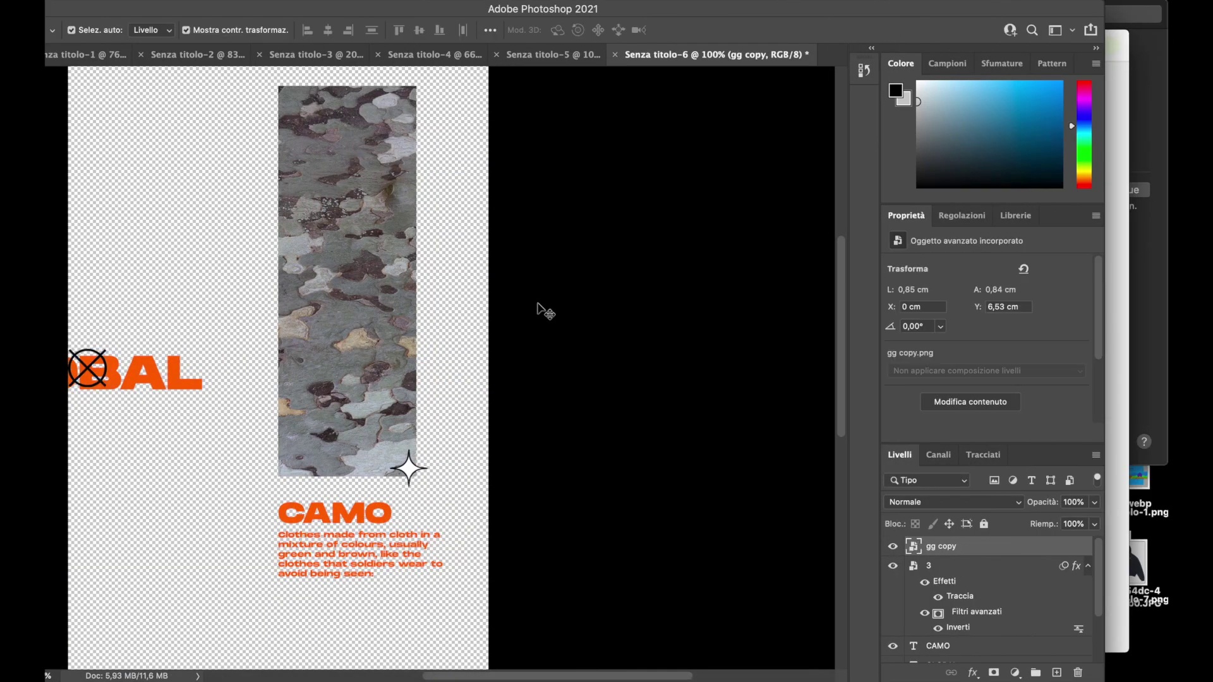
drag(86, 366, 377, 512)
drag(303, 578, 306, 580)
scroll(331, 634, up, 3)
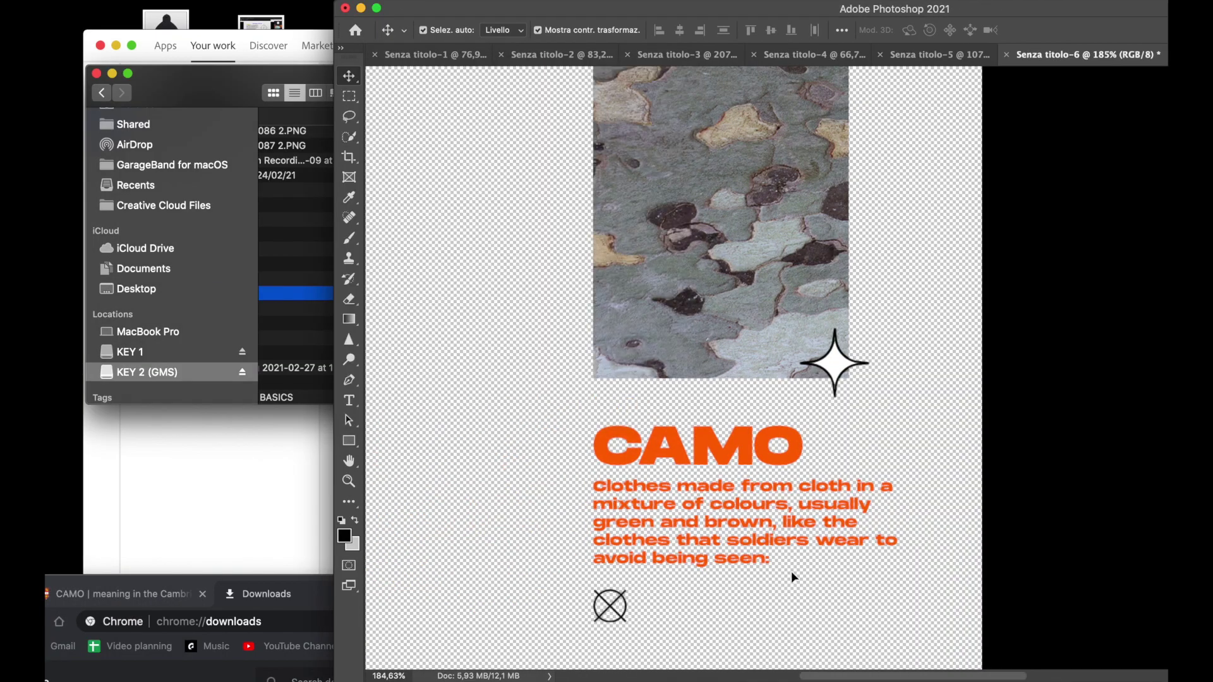
Step: Add the globe icon small beside the crossed-circle icon and zoom to fit the poster
drag(290, 273, 722, 528)
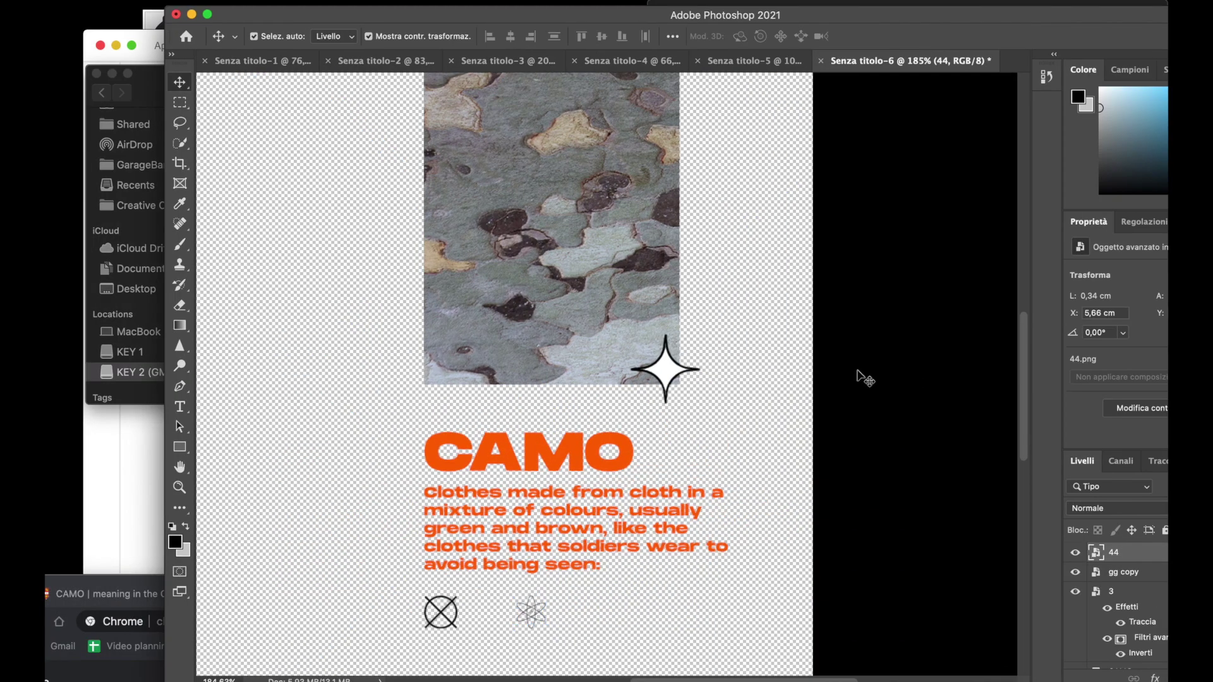
click(407, 325)
drag(407, 325, 528, 541)
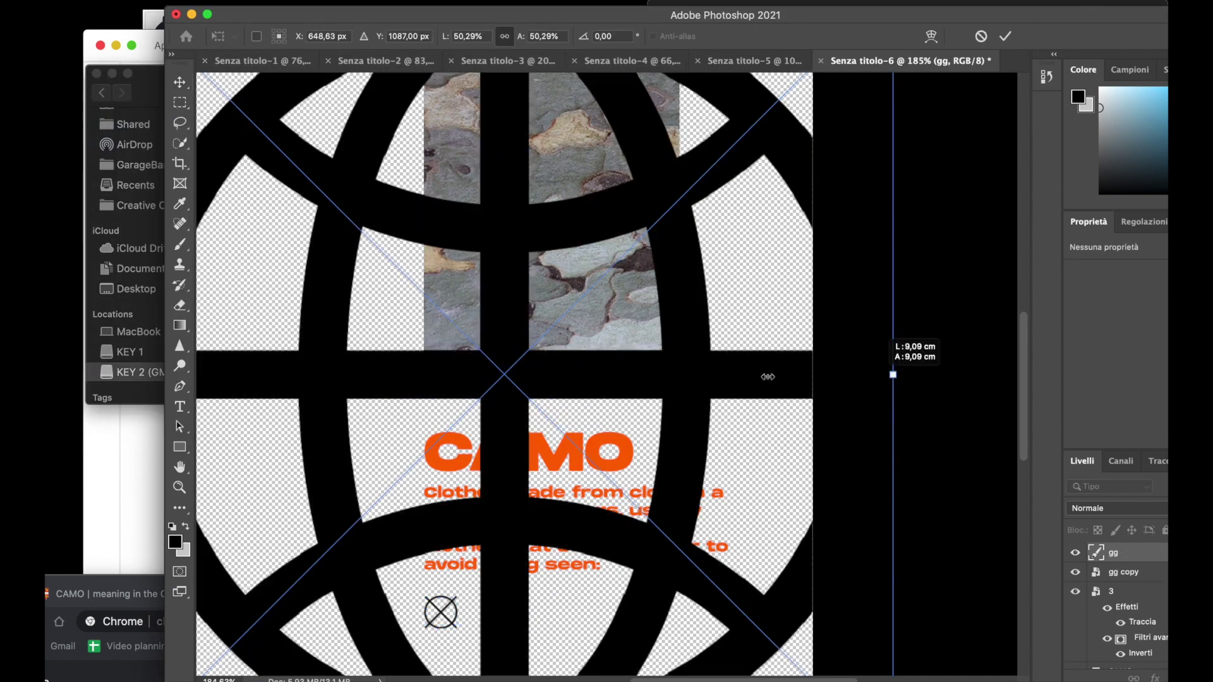
drag(635, 424, 554, 594)
click(1005, 36)
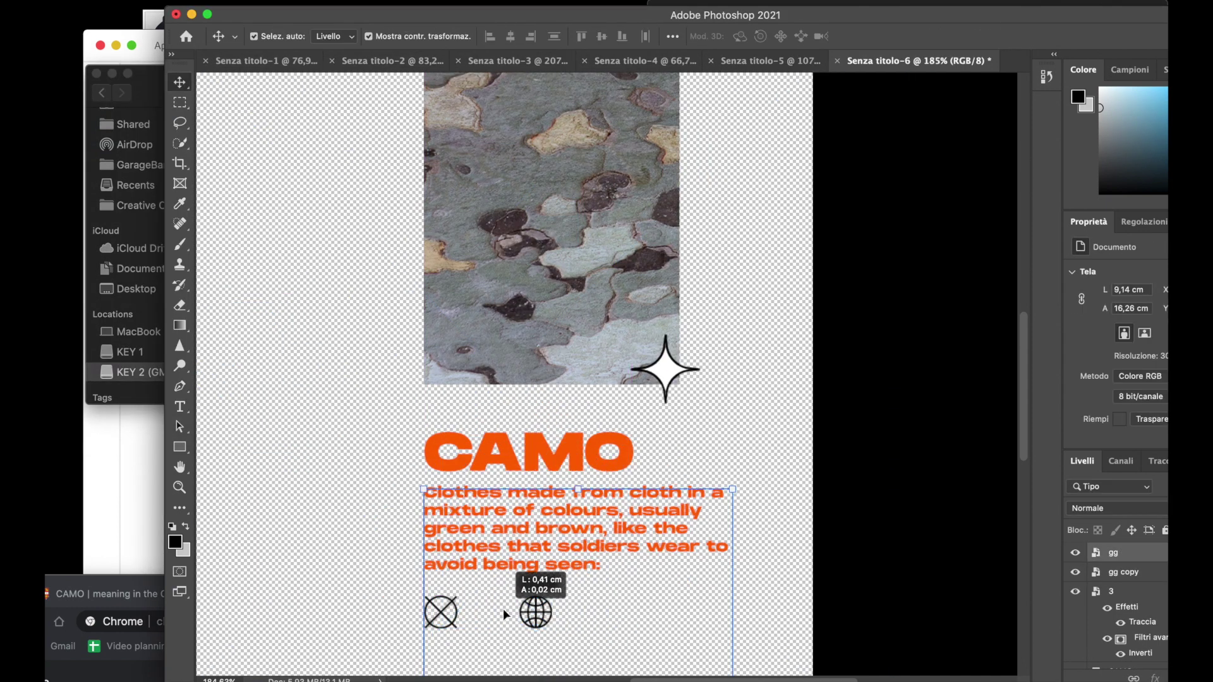
scroll(522, 463, up, 5)
key(super+0)
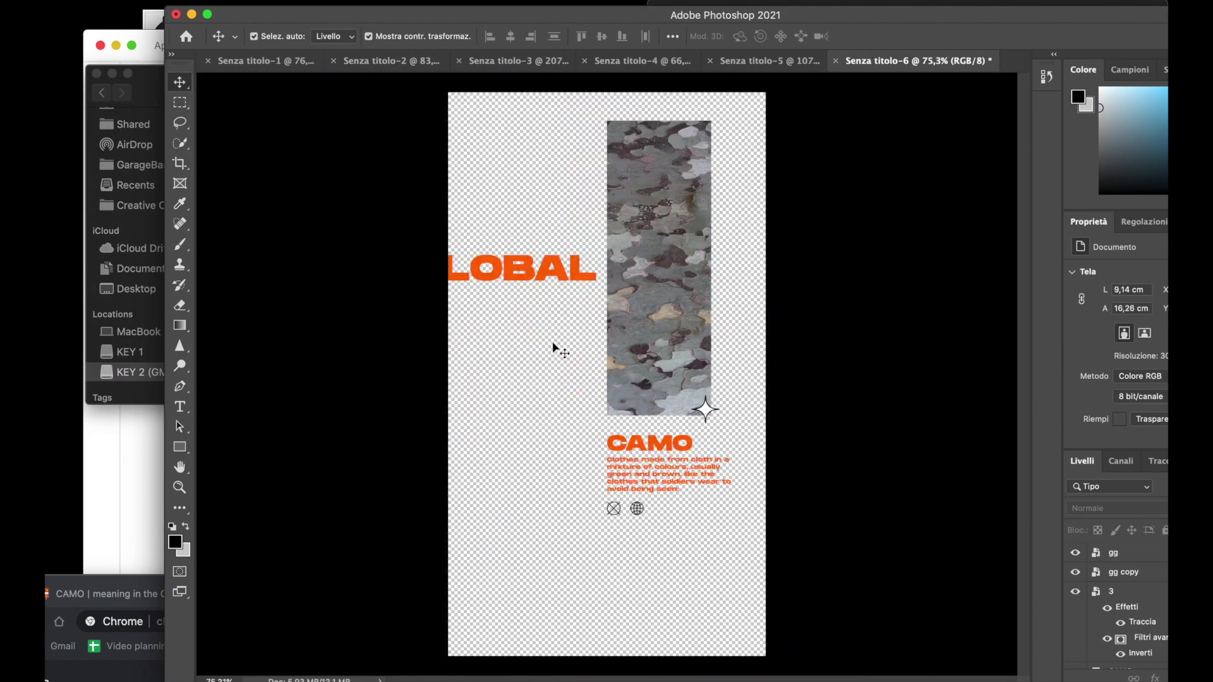
mouse_move(553, 346)
mouse_down()
mouse_move(709, 555)
mouse_move(734, 52)
mouse_move(721, 281)
mouse_up()
Step: Carry the camo design into the T-shirt document and scale it down
click(721, 281)
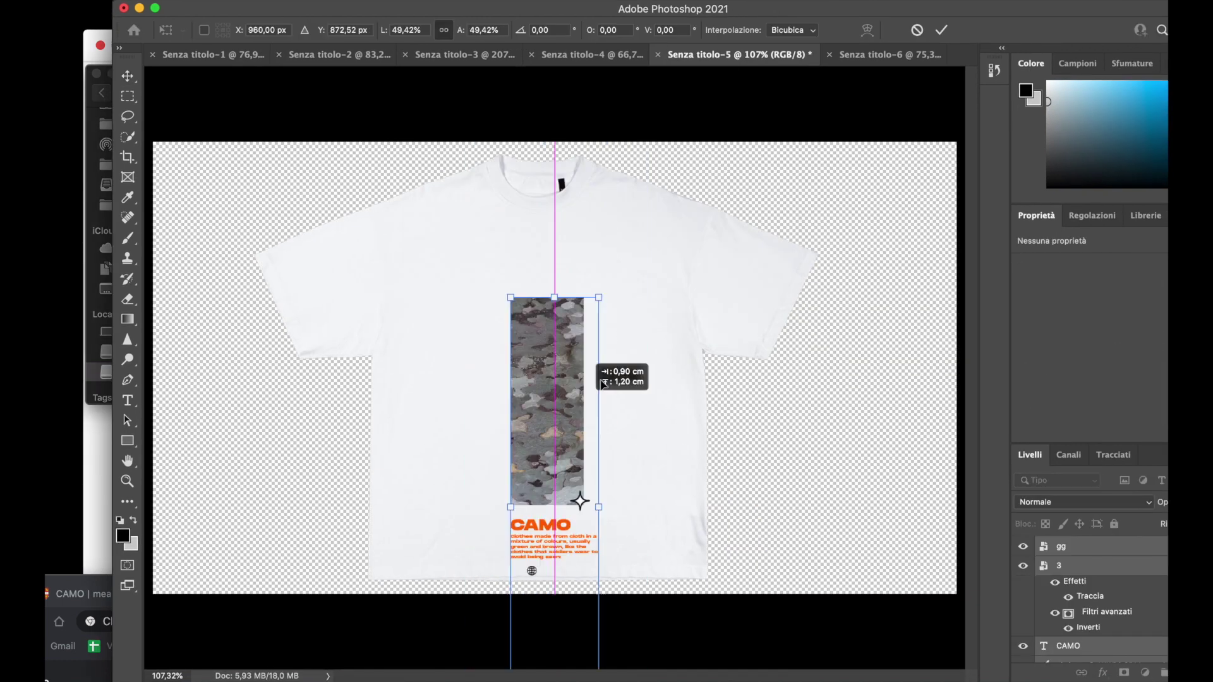
mouse_move(574, 501)
mouse_down()
mouse_move(584, 223)
mouse_move(608, 552)
mouse_up()
click(726, 278)
mouse_move(573, 442)
mouse_down()
mouse_move(521, 543)
mouse_move(663, 354)
mouse_up()
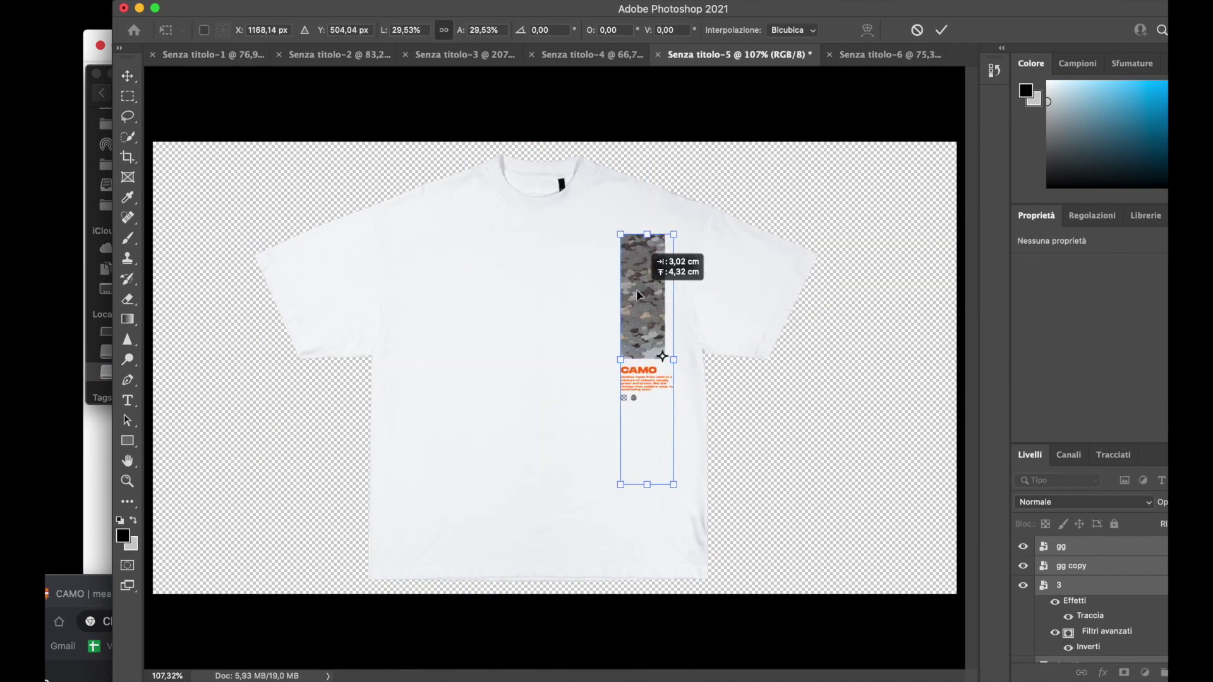
scroll(676, 361, up, 5)
key(Return)
Step: Convert the shirt design to a smart object and reposition it on the chest
right_click(1074, 547)
click(1022, 495)
key(ctrl+t)
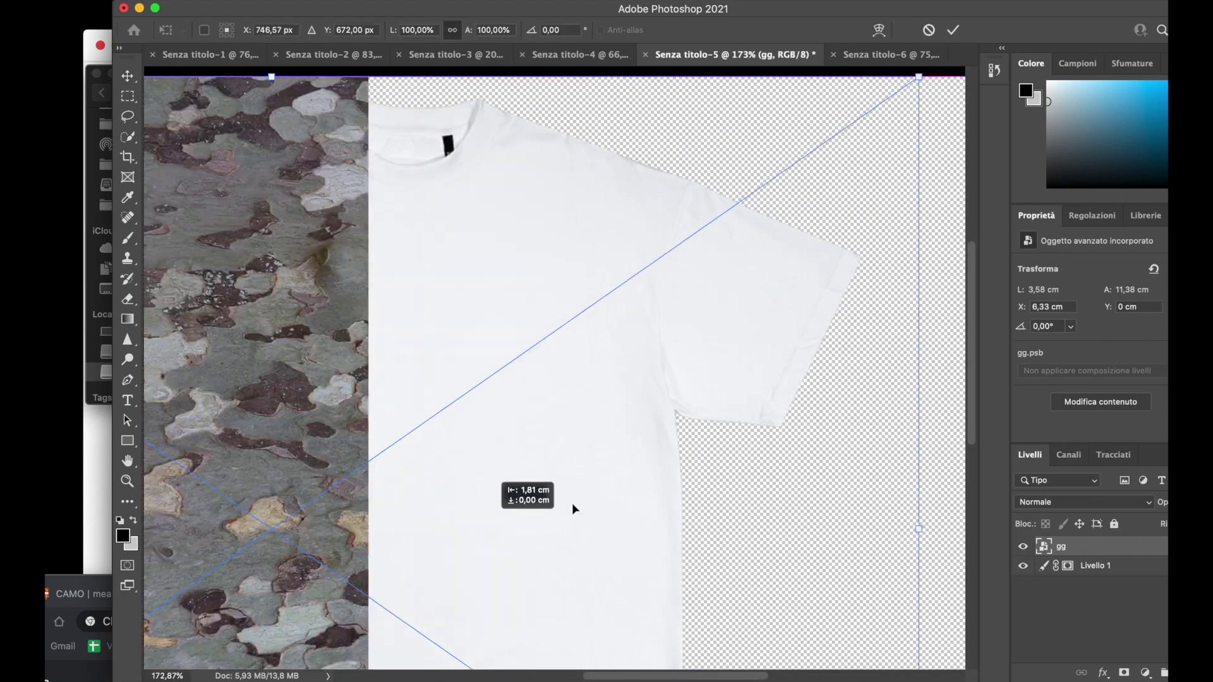
scroll(557, 238, down, 5)
scroll(794, 365, up, 3)
mouse_move(657, 303)
mouse_down()
mouse_move(668, 313)
mouse_move(650, 306)
mouse_up()
key(Return)
Step: Rasterize the shirt design and delete the top strip of its camo image
right_click(1068, 547)
click(900, 595)
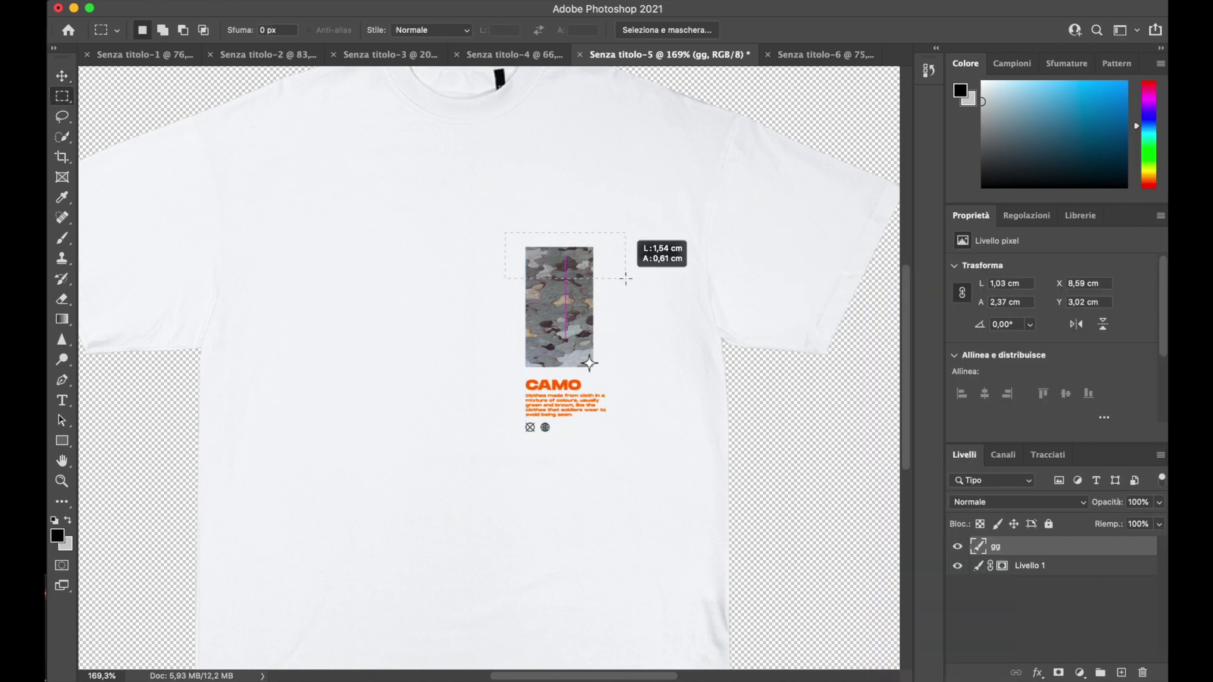
key(Delete)
key(ctrl+d)
scroll(553, 319, down, 2)
key(v)
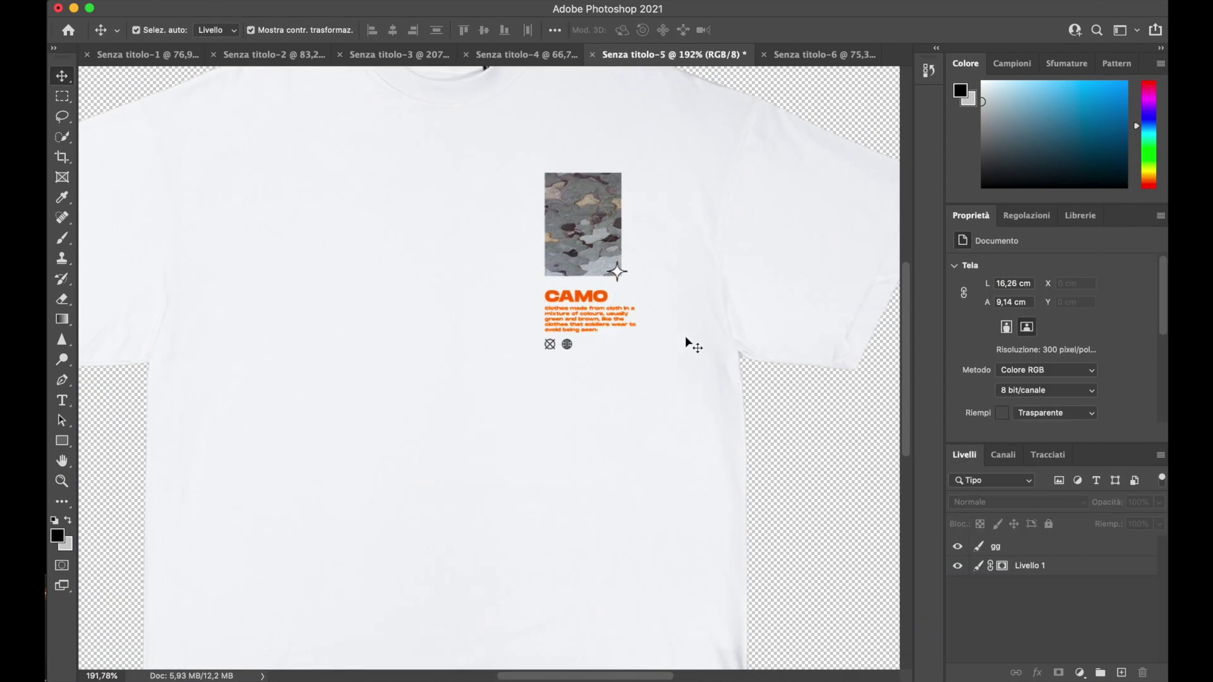
drag(551, 283, 742, 151)
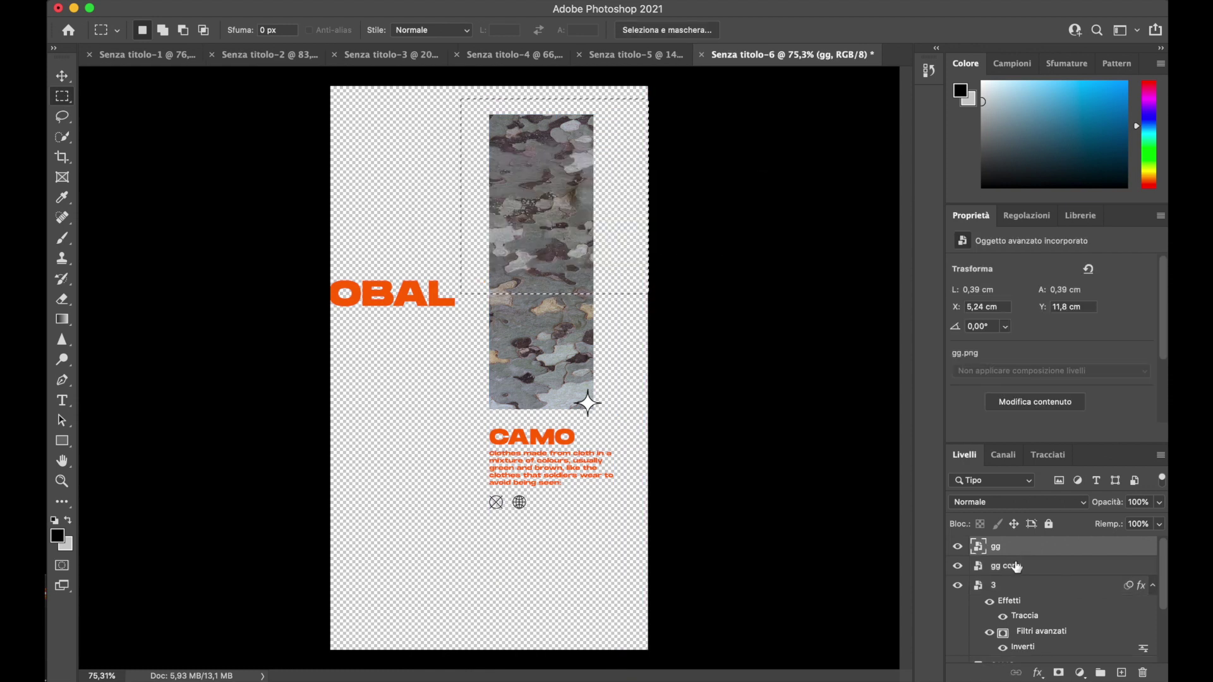
Step: Trim the poster camo's top and place a smart-object copy of the design on the shirt chest
scroll(1062, 594, down, 3)
key(Delete)
key(ctrl+d)
key(v)
drag(635, 347, 657, 434)
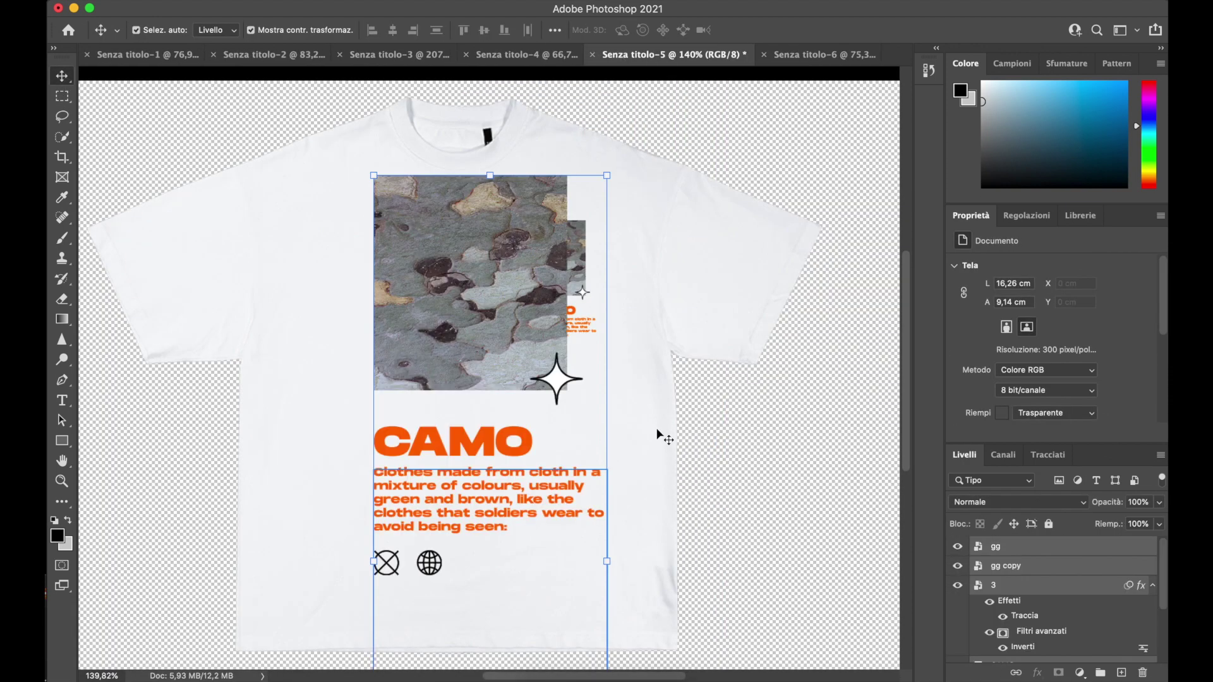
right_click(1046, 549)
click(884, 628)
key(ctrl+t)
mouse_move(528, 433)
mouse_down()
mouse_move(408, 262)
mouse_move(509, 427)
mouse_up()
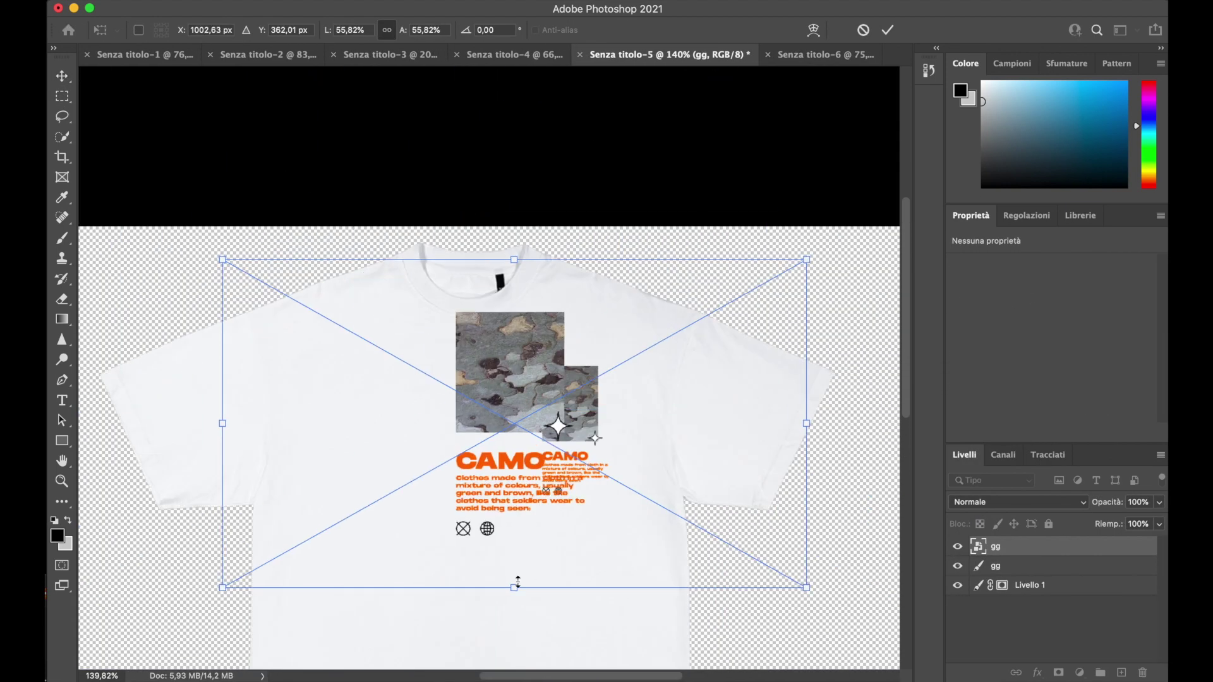
drag(812, 582, 731, 446)
drag(520, 319, 571, 404)
key(Return)
Step: Trim the camo top again and set a smaller smart-object copy on the shirt's upper right chest
mouse_move(630, 455)
mouse_down()
mouse_move(801, 54)
mouse_move(581, 387)
mouse_up()
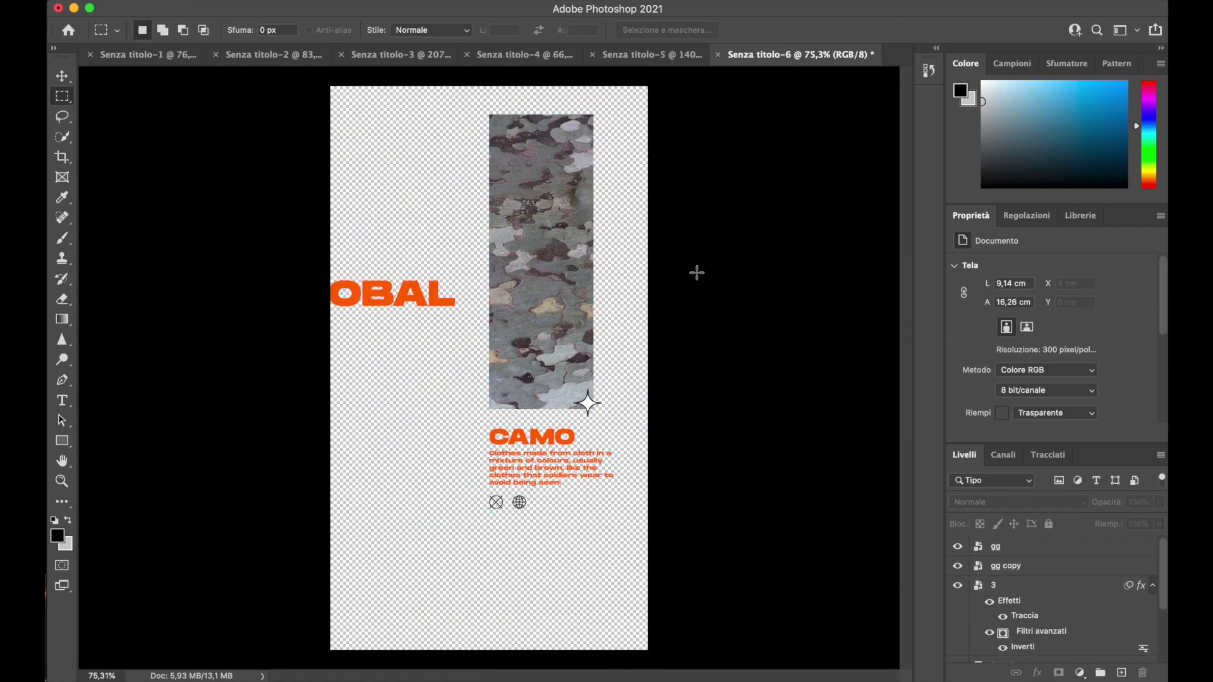
key(Delete)
key(ctrl+d)
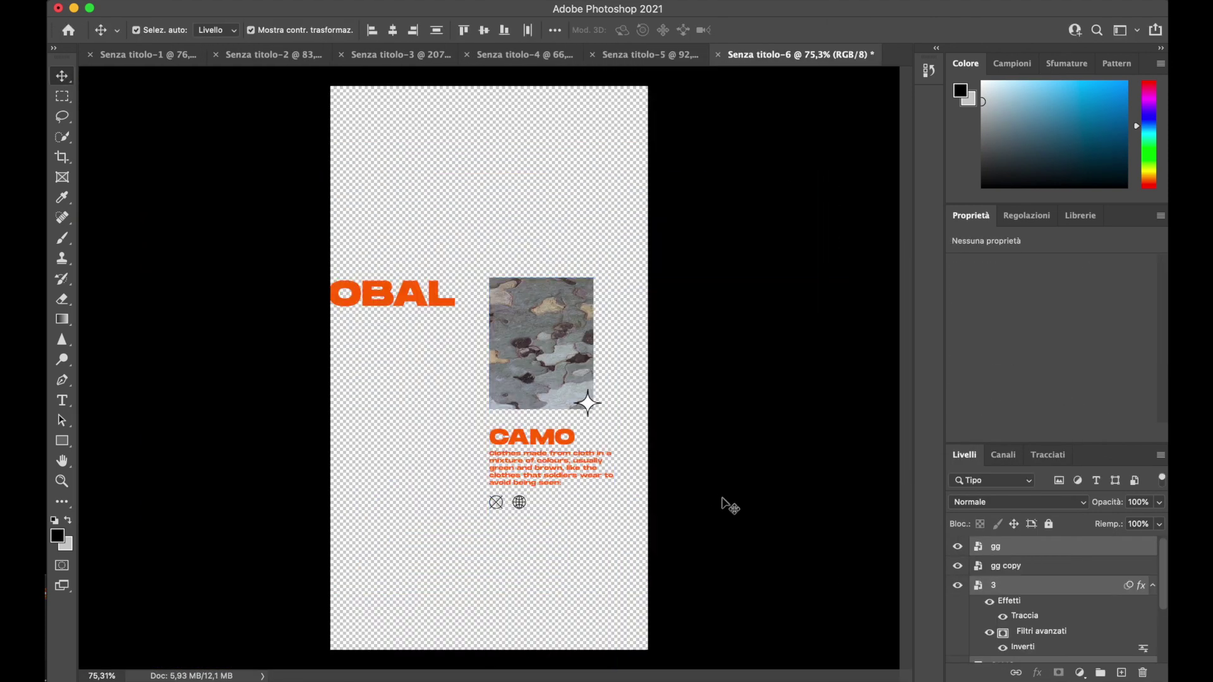
mouse_move(725, 501)
mouse_down()
mouse_move(641, 68)
mouse_move(1031, 596)
mouse_up()
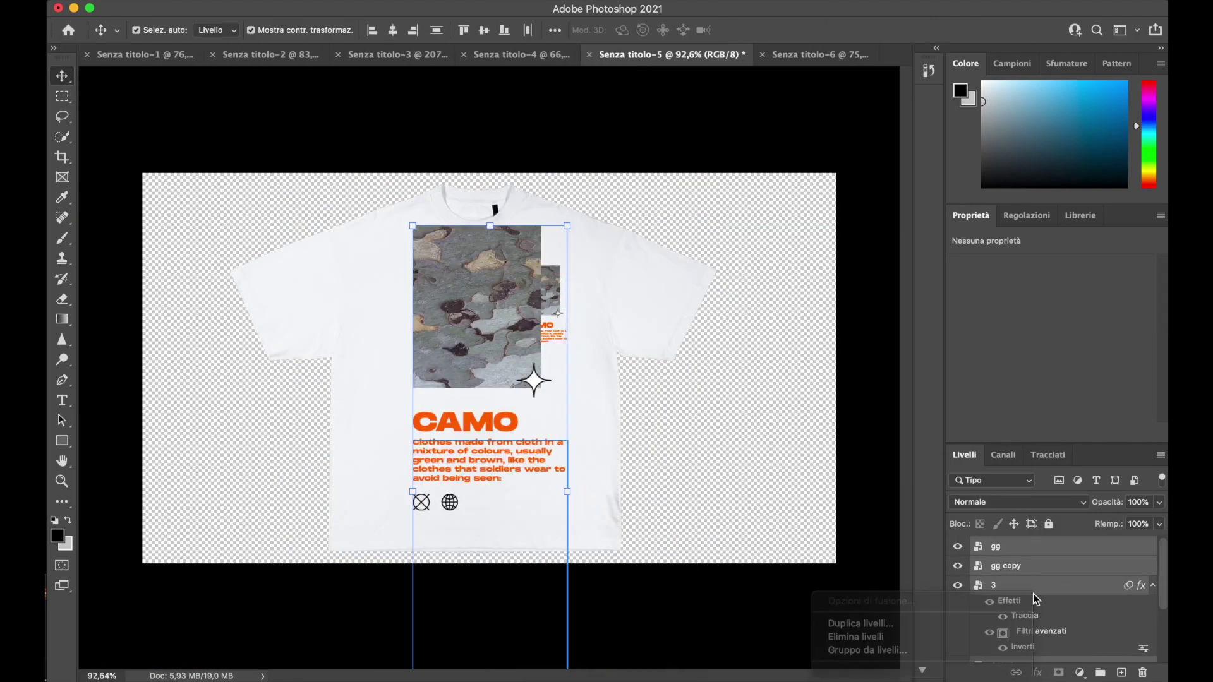
right_click(1031, 594)
click(886, 559)
key(ctrl+t)
drag(589, 303, 582, 352)
drag(831, 482, 676, 414)
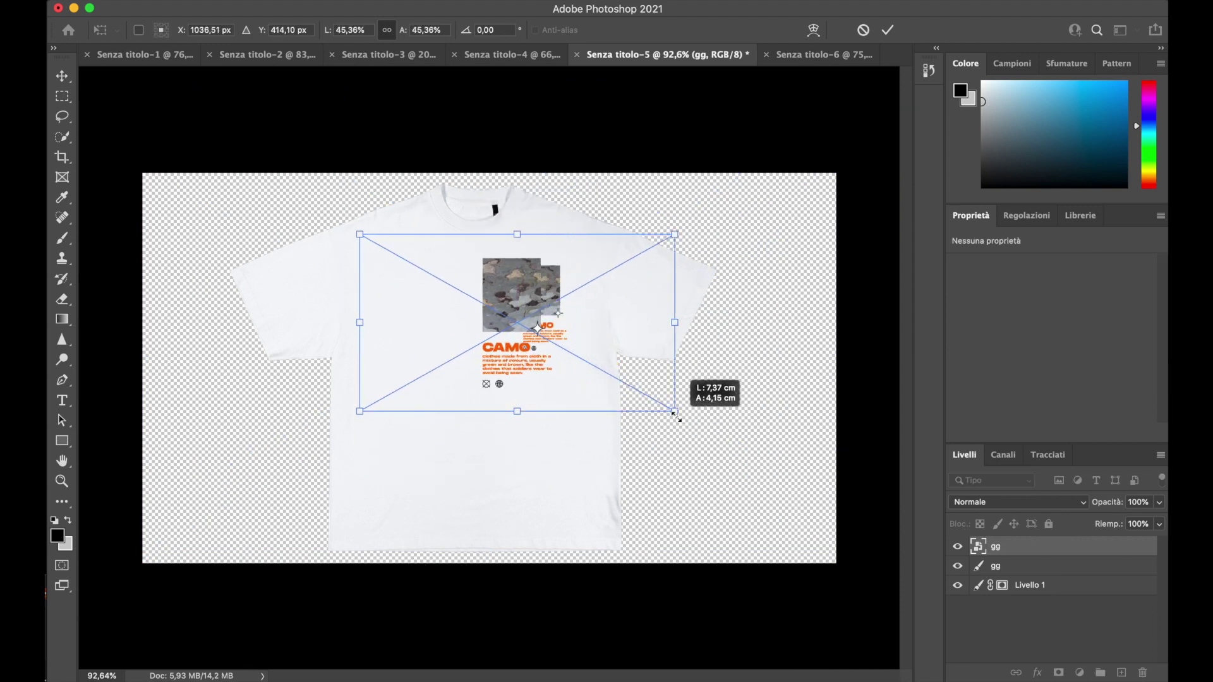
scroll(599, 233, up, 5)
drag(598, 232, 601, 279)
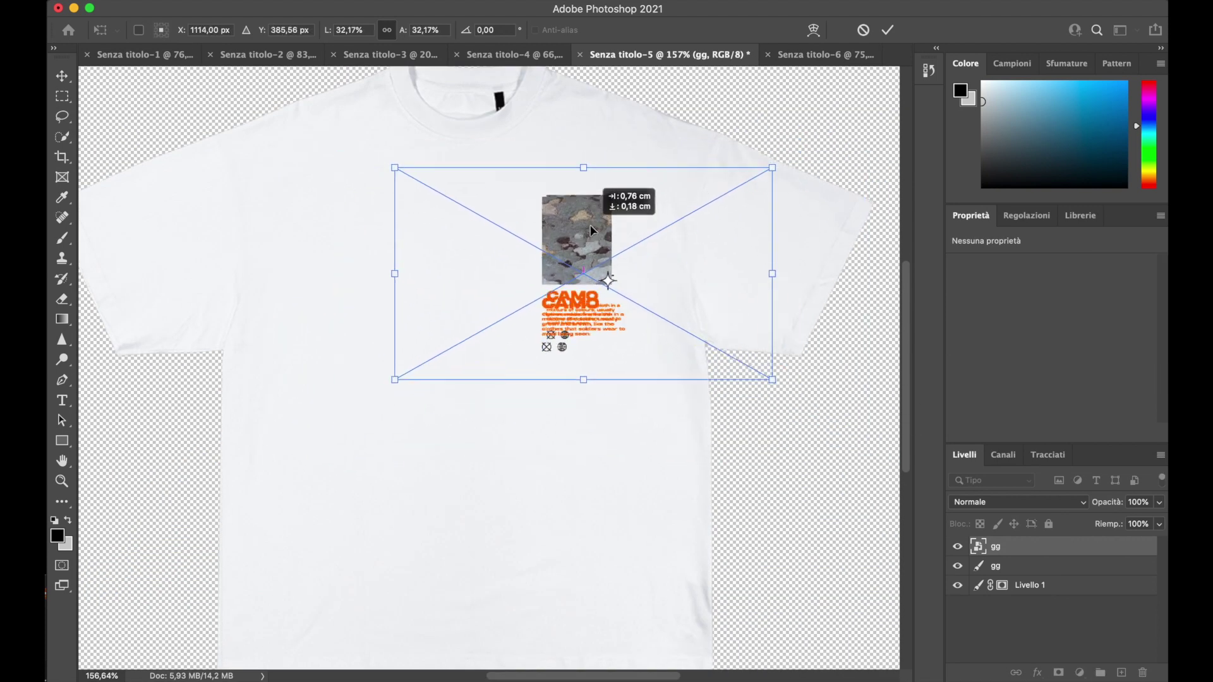
key(Return)
Step: Shrink GLOBAL to fit the T-shirt's left chest
click(783, 54)
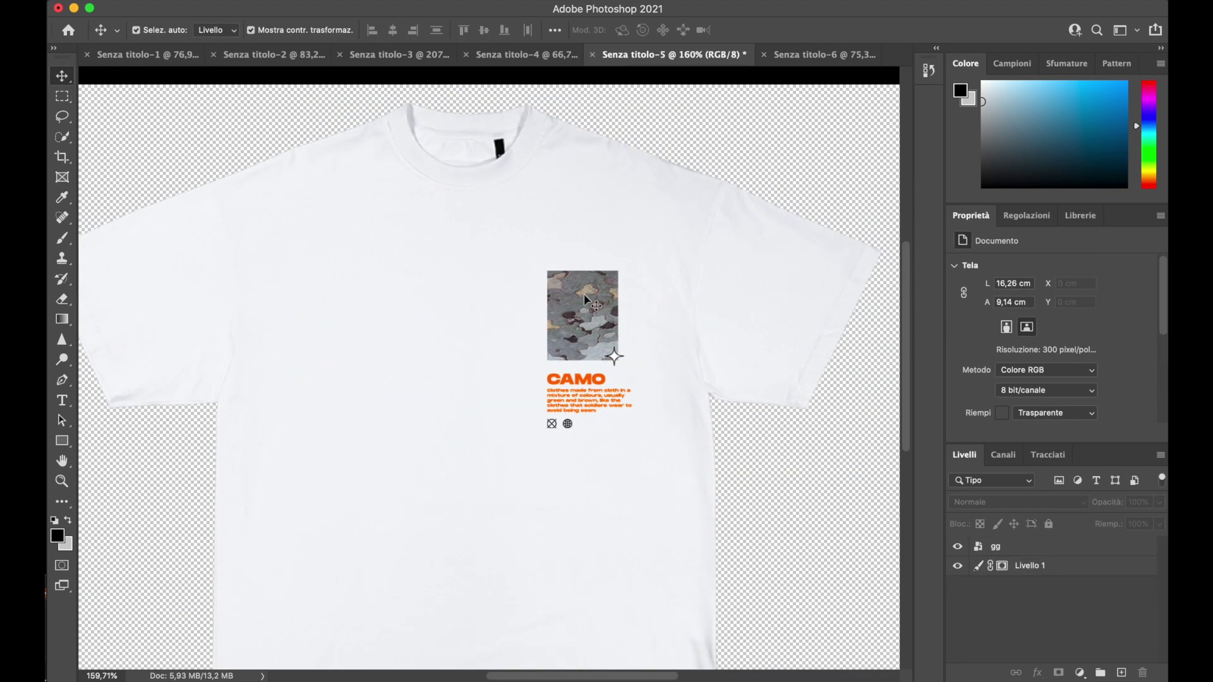
key(ctrl+t)
mouse_move(589, 61)
mouse_down()
mouse_move(568, 366)
mouse_move(435, 297)
mouse_up()
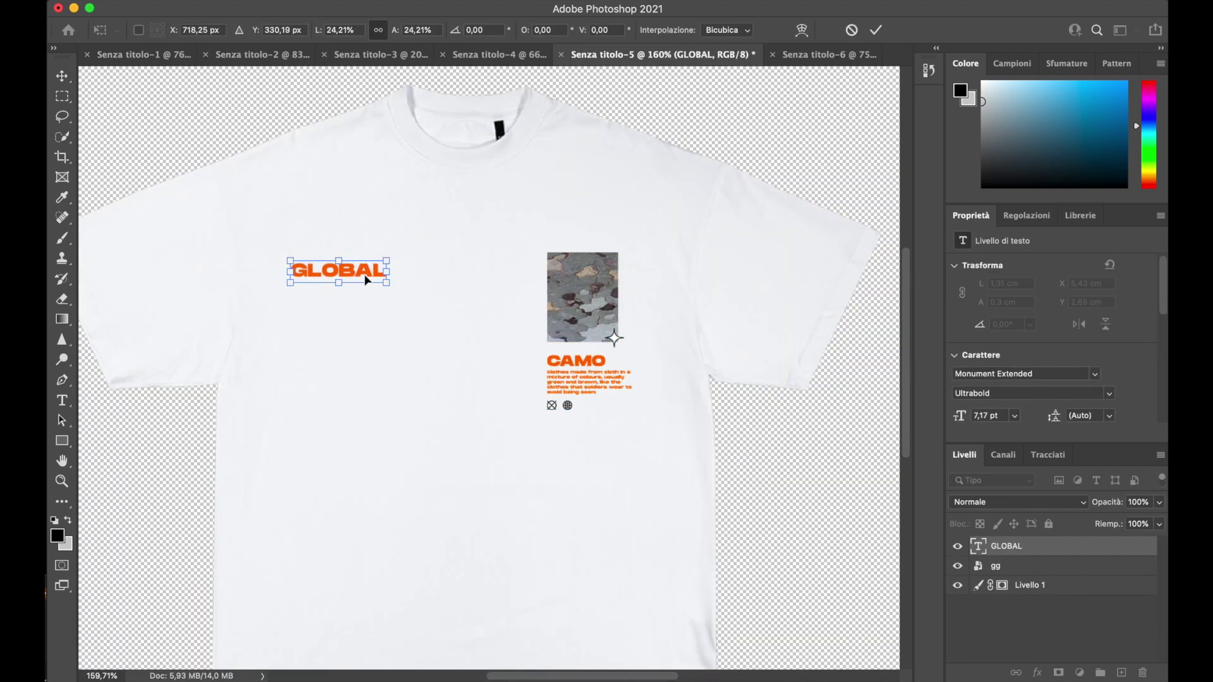
click(877, 30)
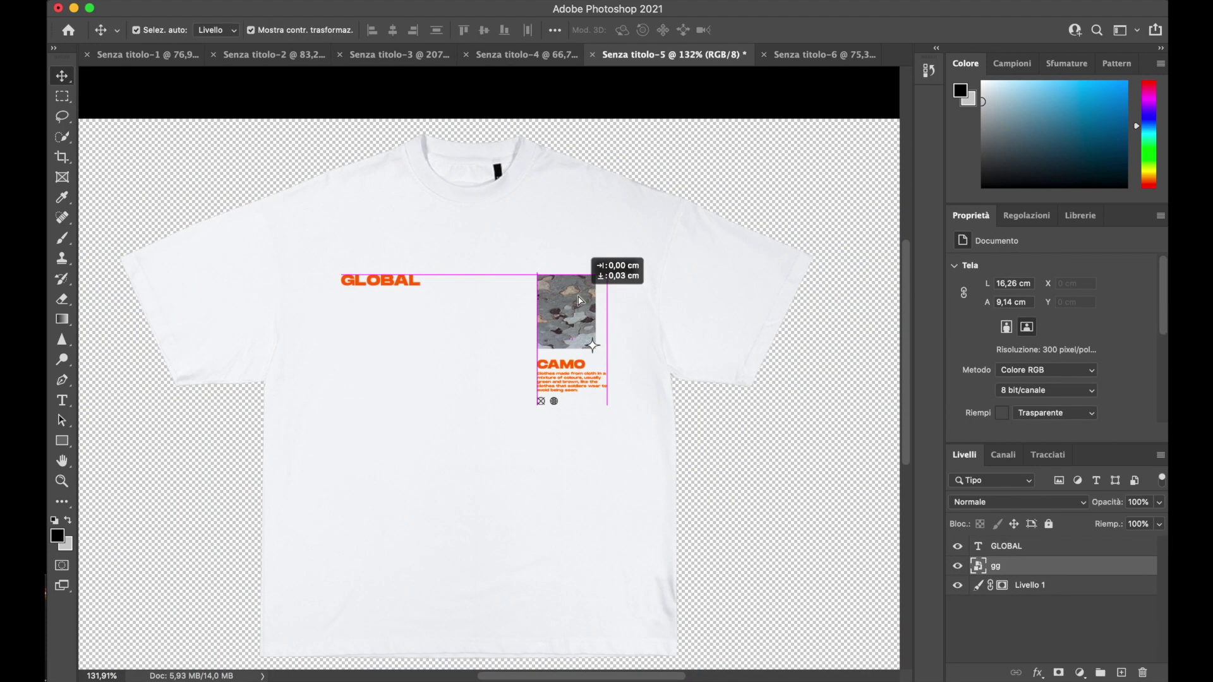
Step: Enlarge GLOBAL across the top of the poster
click(821, 54)
drag(530, 129, 638, 104)
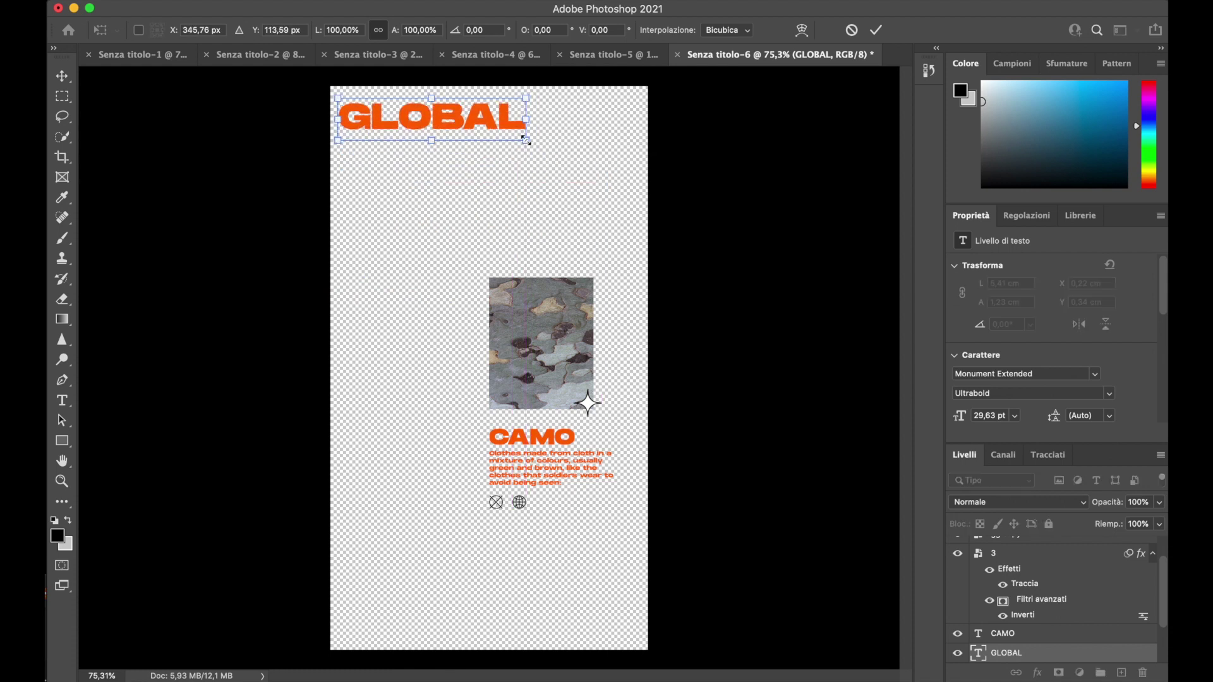
key(Return)
Step: Try the 44.png atom icon beside GLOBAL on the poster
click(362, 292)
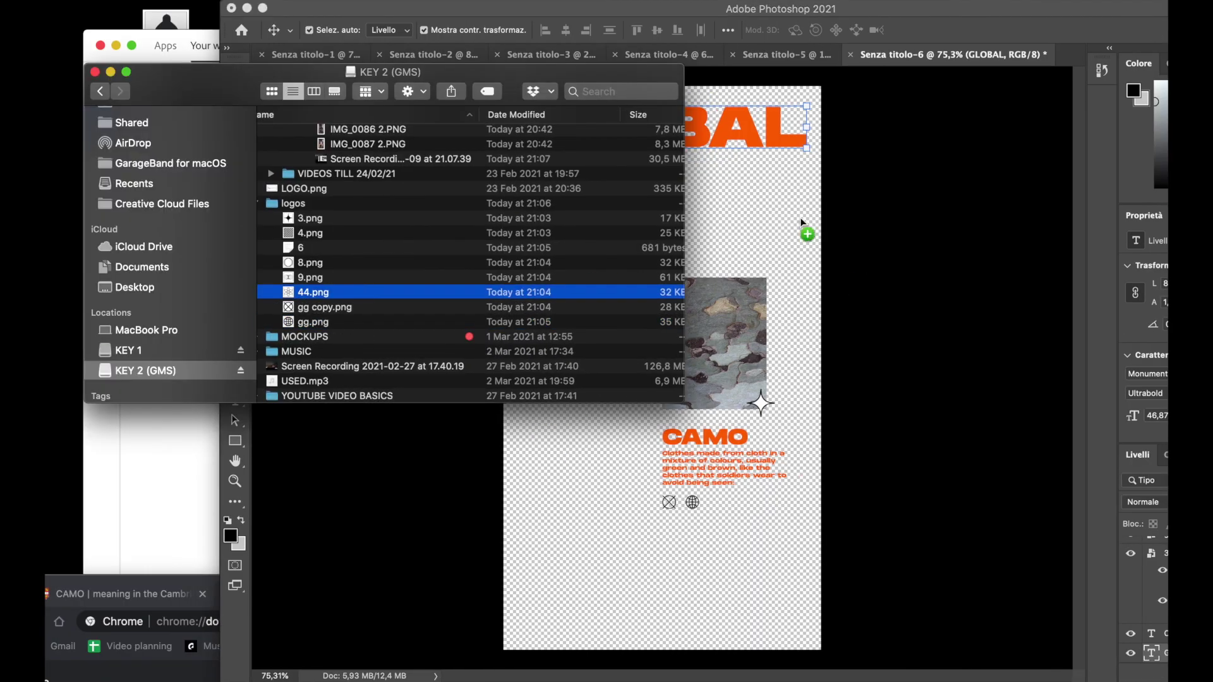
drag(362, 291, 576, 365)
scroll(577, 365, up, 3)
drag(799, 134, 706, 419)
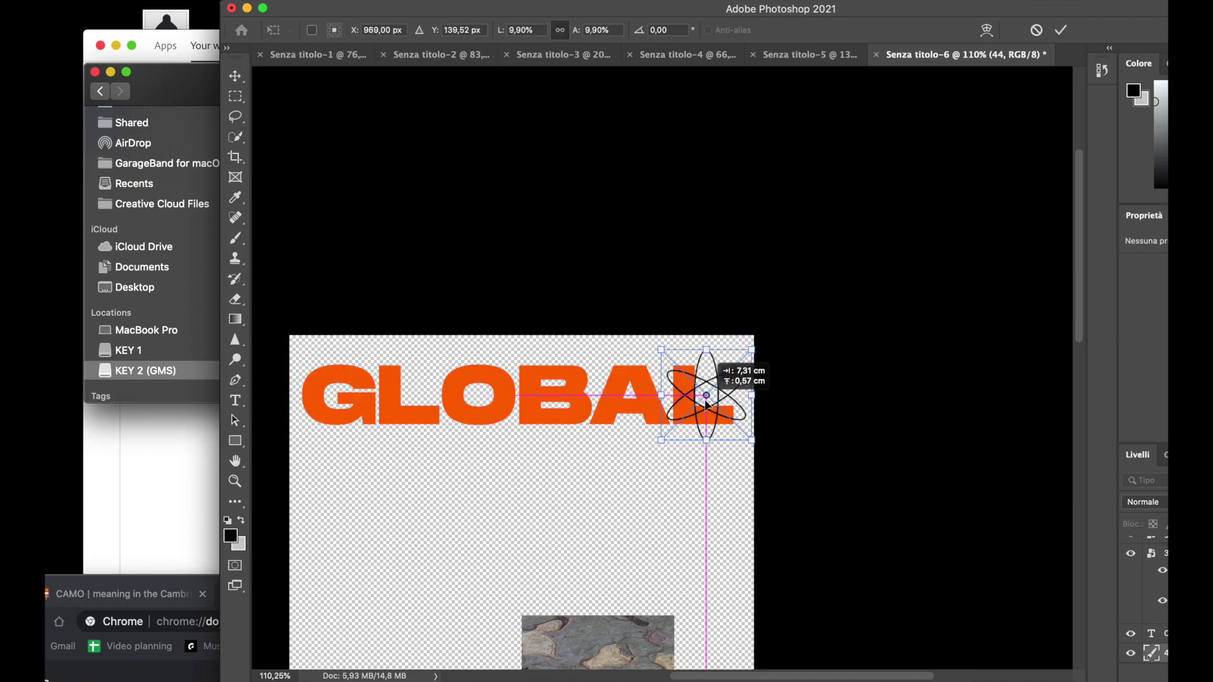
Step: Try the 9.png spiral graphic, tilted and shrunk, then cancel its placement
drag(346, 276, 636, 490)
drag(956, 352, 910, 255)
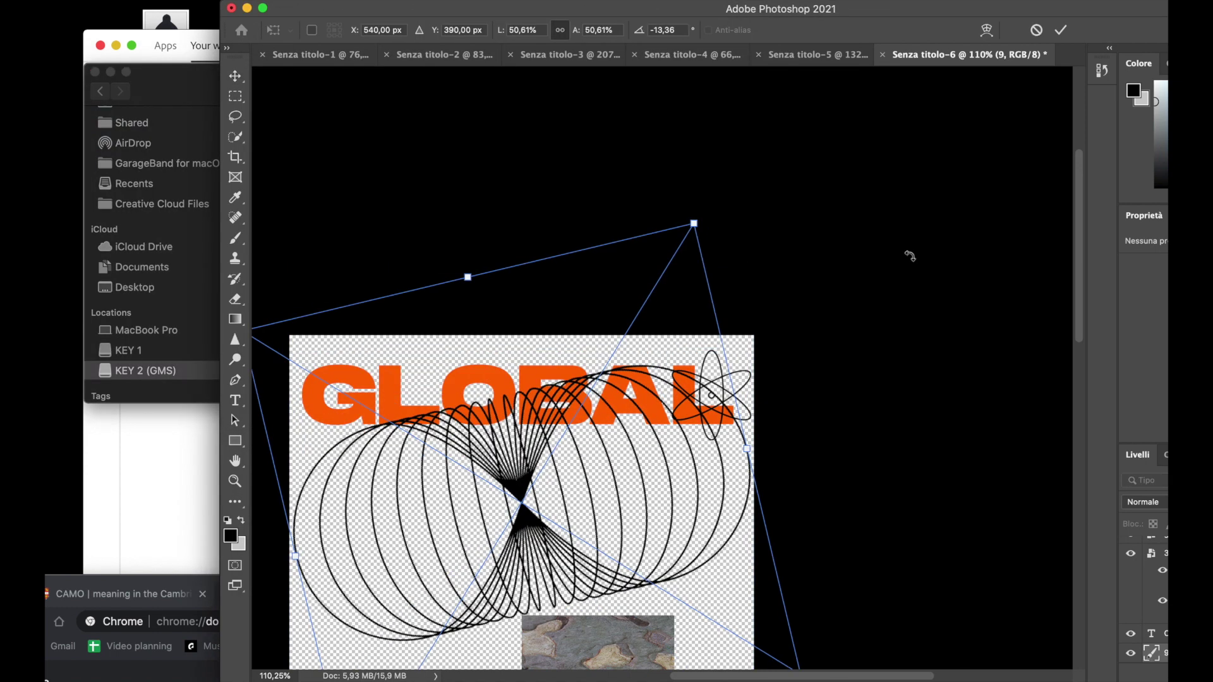
drag(694, 223, 436, 462)
drag(363, 505, 363, 398)
key(Escape)
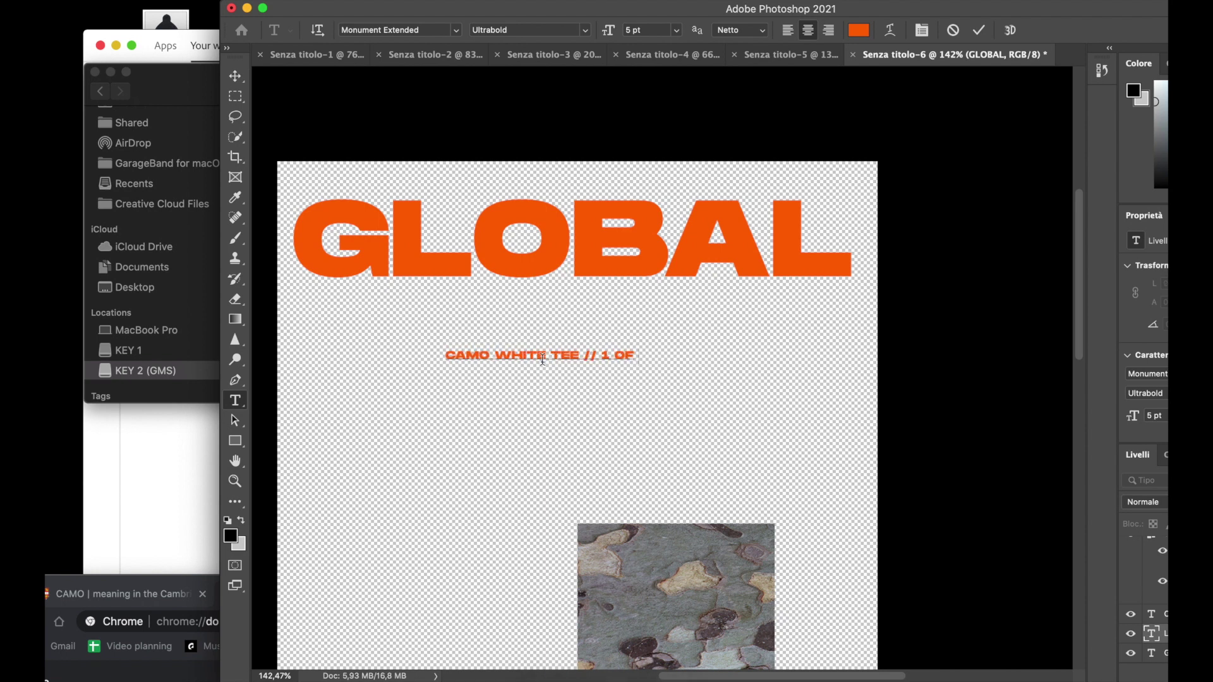
Step: Finish the caption 'CAMO WHITE TEE // 1 OF 8' and copy it under GLOBAL on the T-shirt
text( 8)
key(Return)
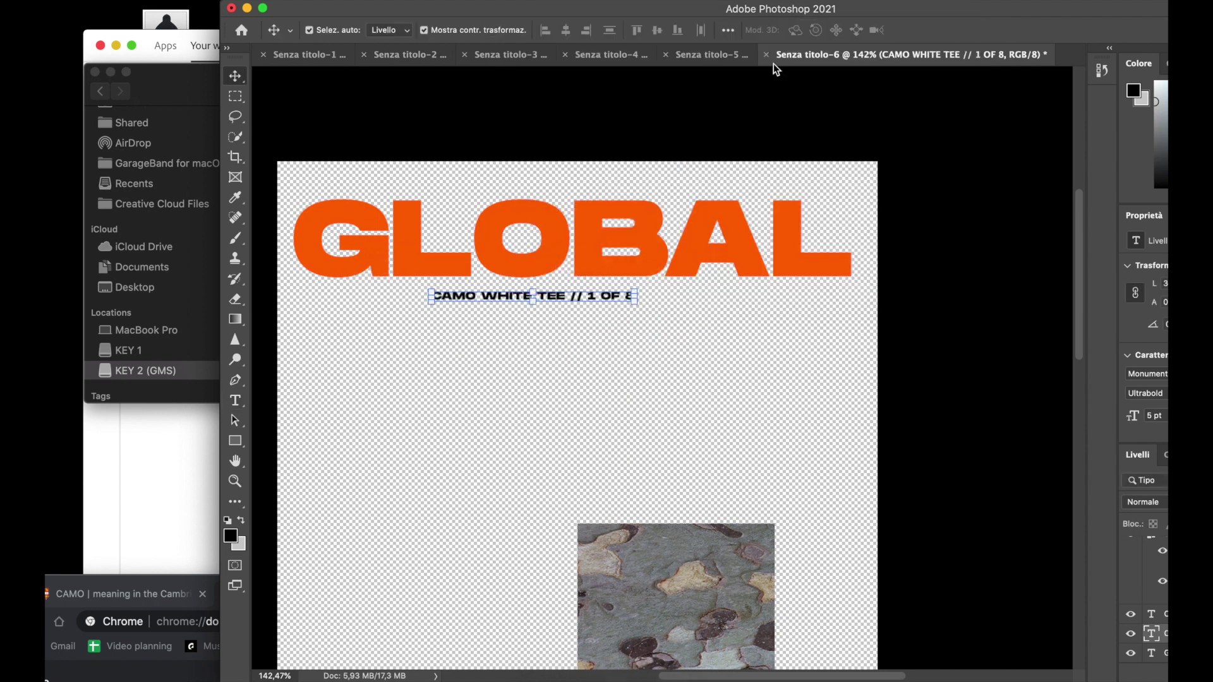
drag(776, 69, 782, 323)
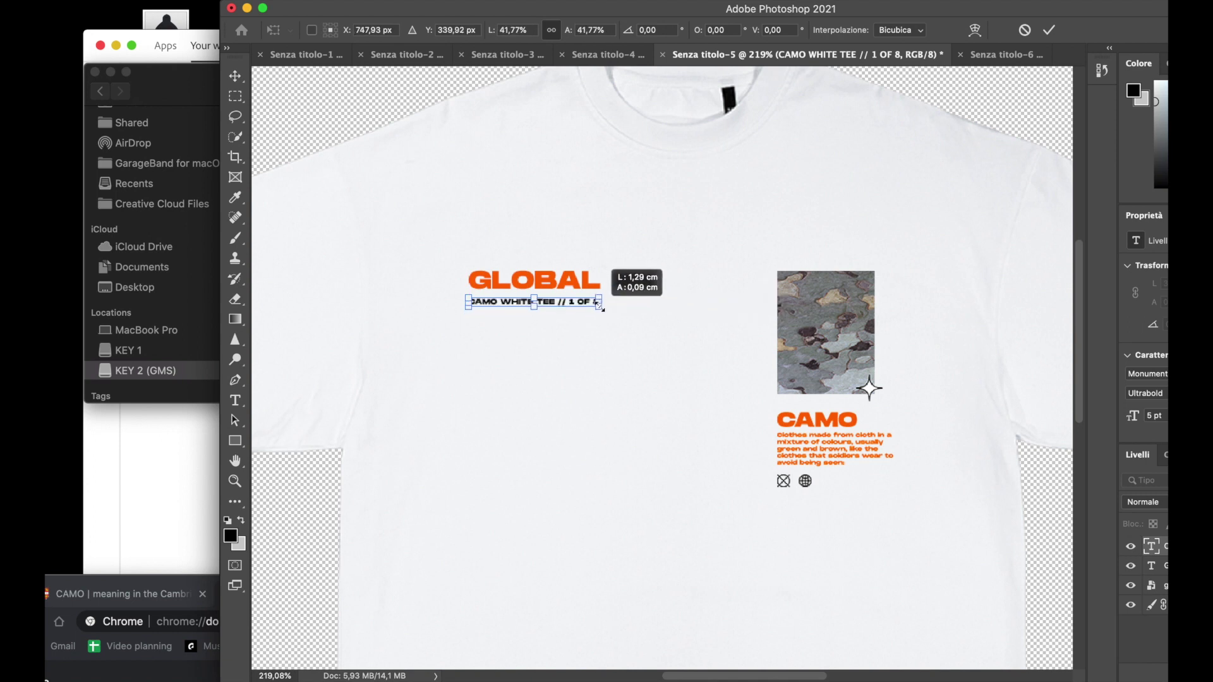
key(Return)
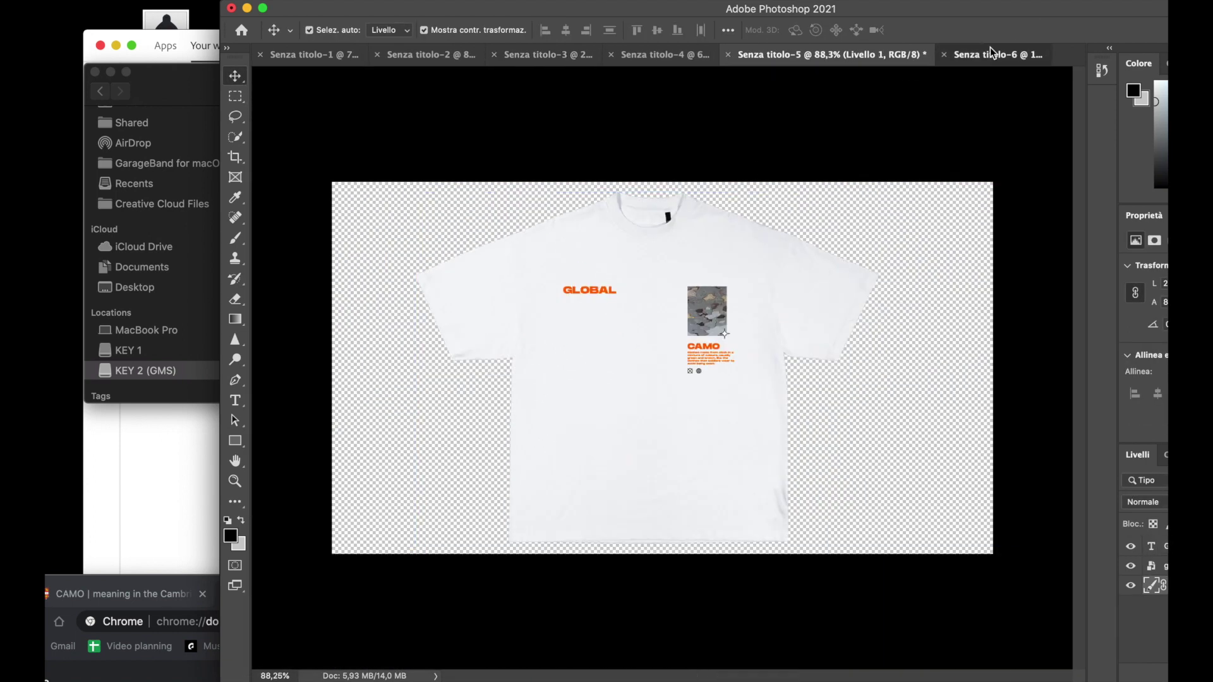
drag(492, 8, 406, 85)
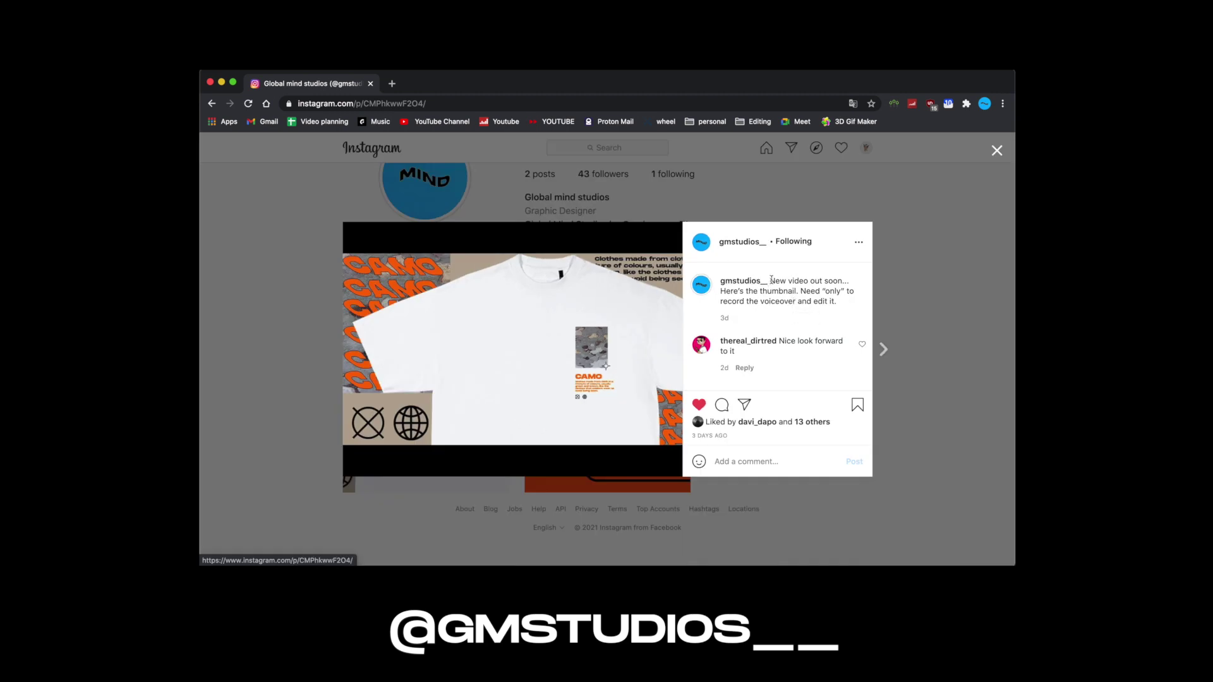
Step: Close the camo white tee post to return to the Instagram profile grid
click(921, 323)
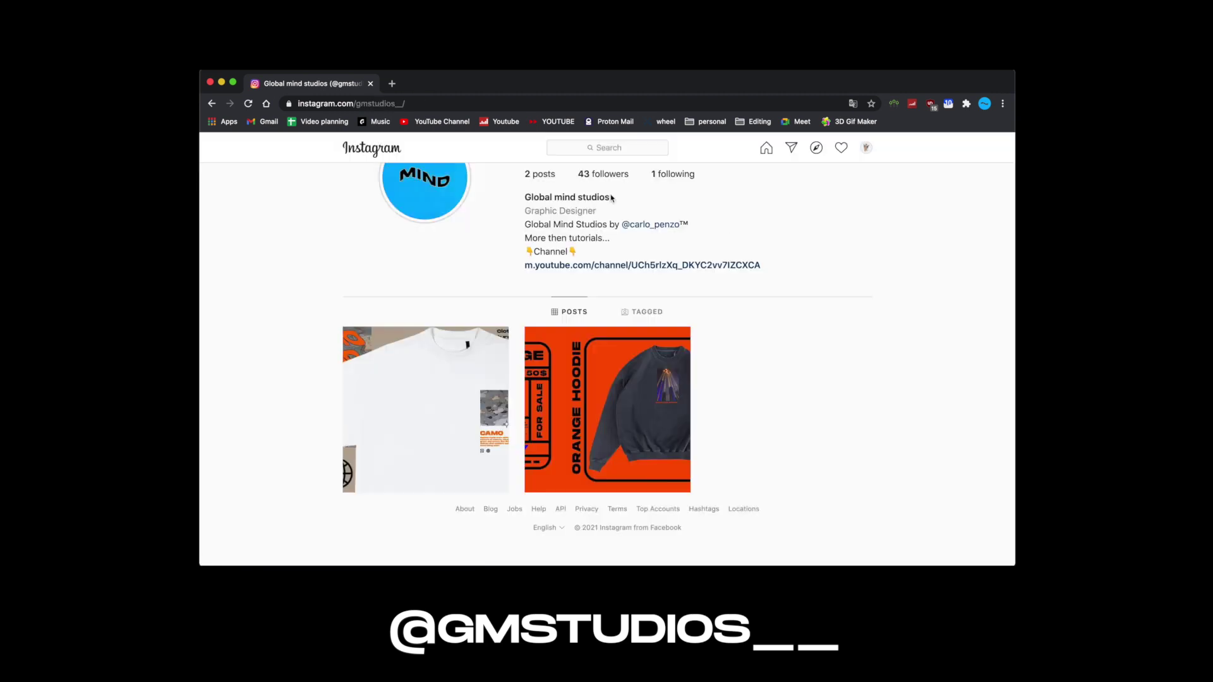